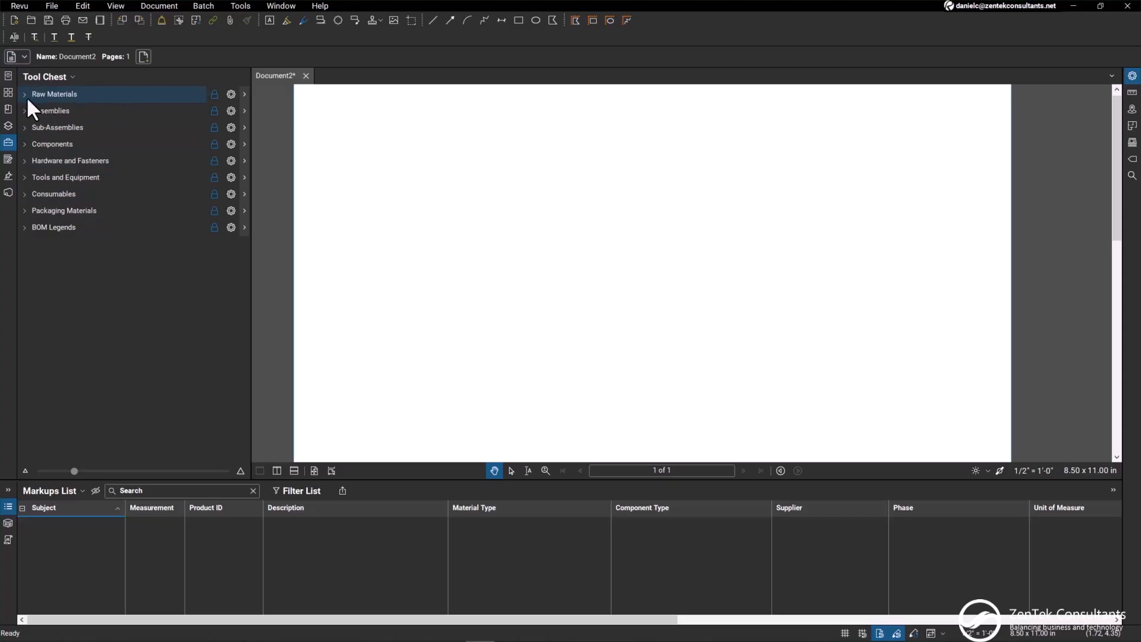
Expand every tool set in the Tool Chest, from Raw Materials through BOM Legends
left_click(74, 95)
scroll(82, 101, "down", 3)
left_click(69, 343)
left_click(66, 356)
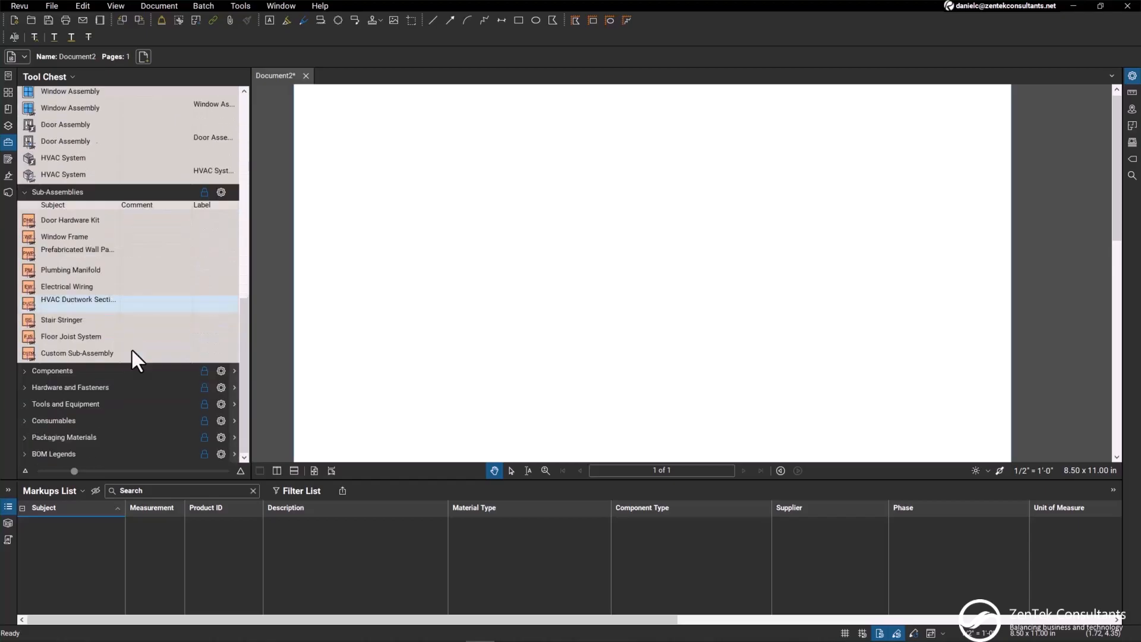
left_click(65, 373)
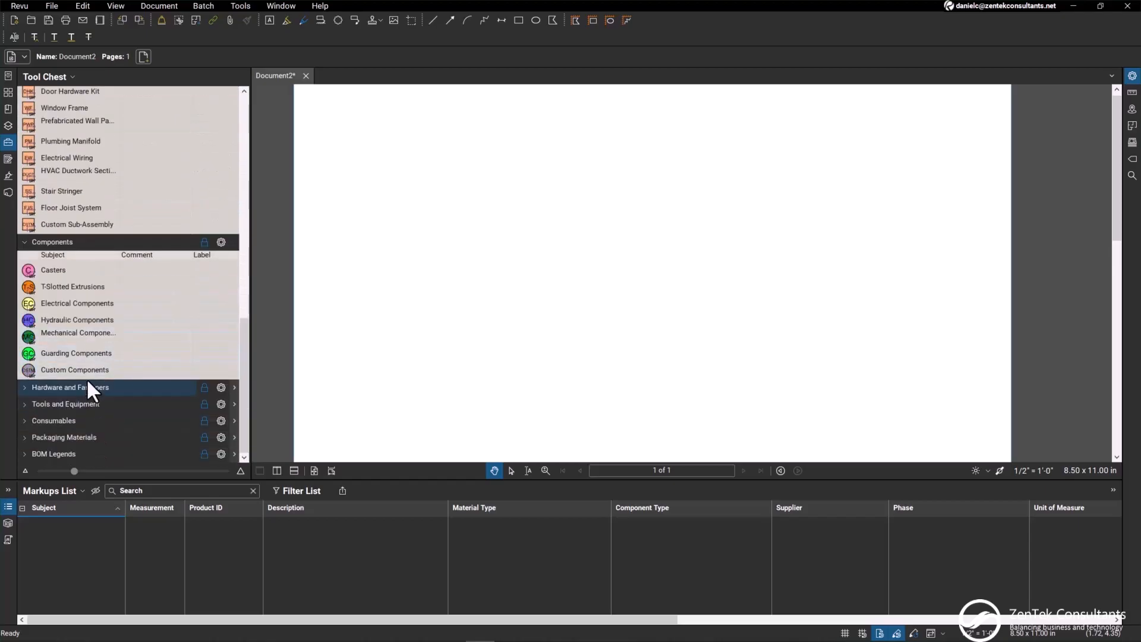
left_click(88, 385)
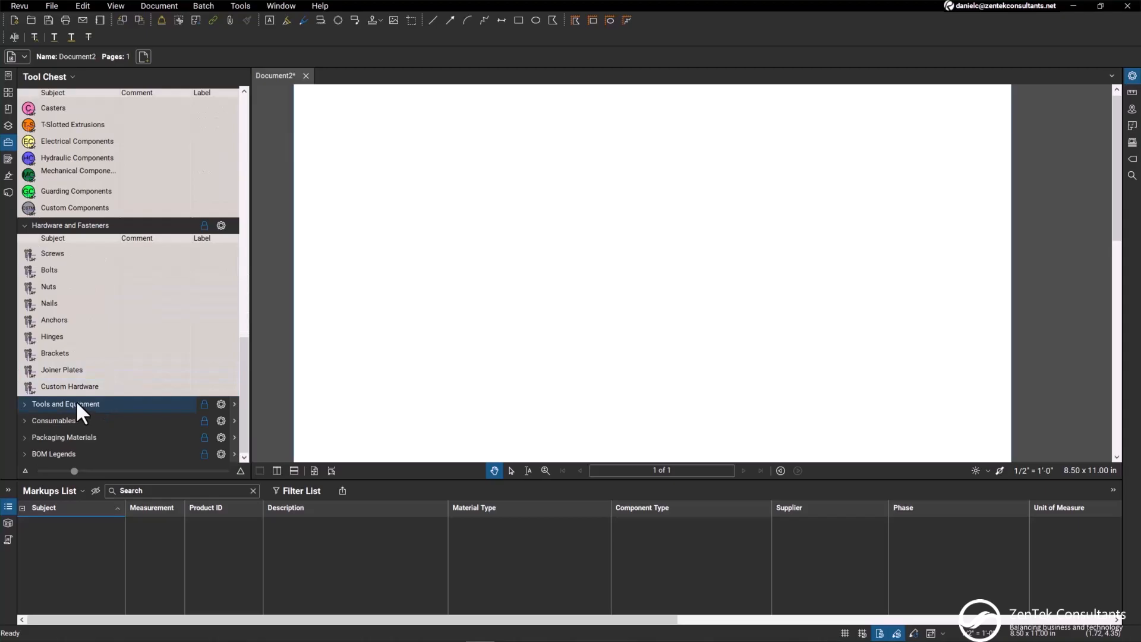
left_click(77, 401)
left_click(74, 418)
left_click(79, 436)
left_click(74, 455)
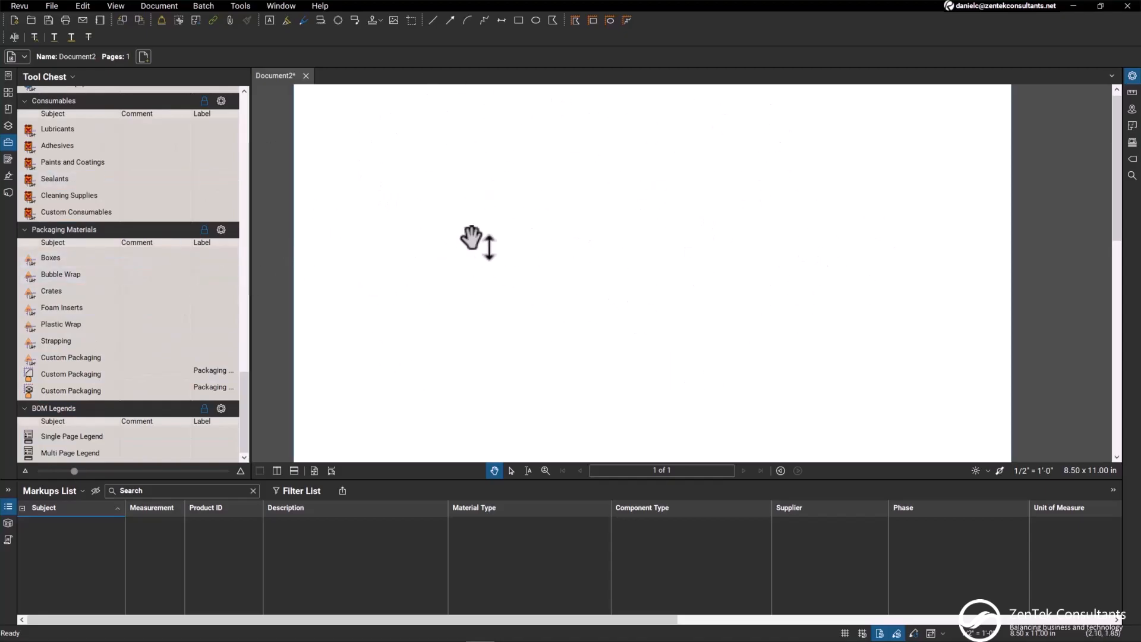
Examine the Markups List columns, the Metals tools by count, LF and SF, and the Assemblies and Sub-Assemblies tool sets
scroll(127, 243, "up", 15)
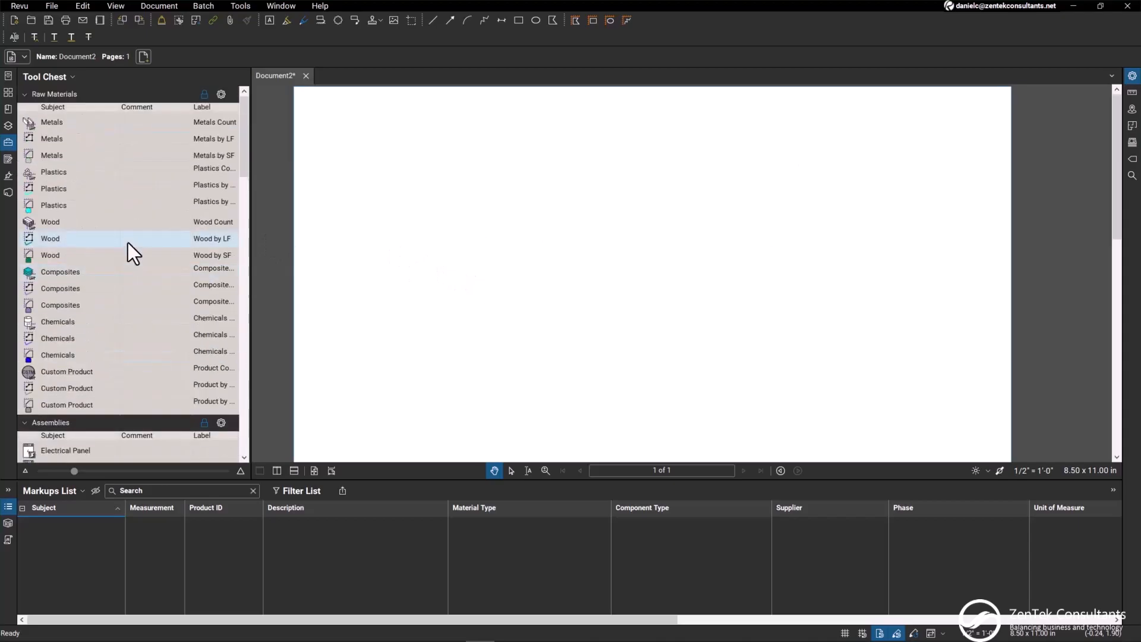
left_click(7, 506)
left_click(8, 618)
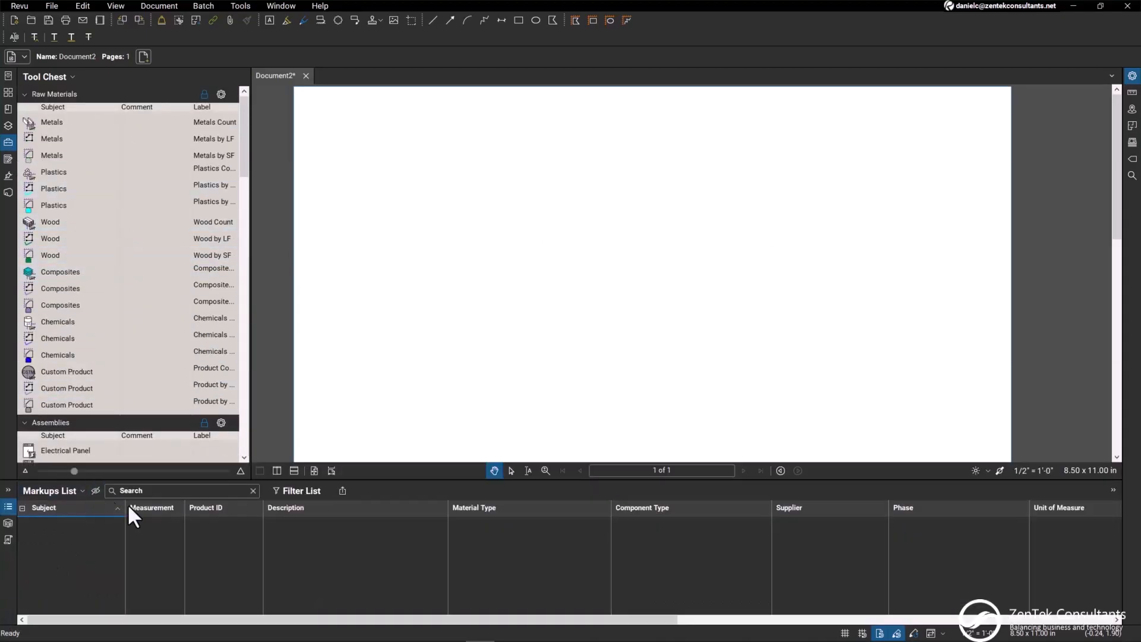
left_click_drag(146, 619, 74, 623)
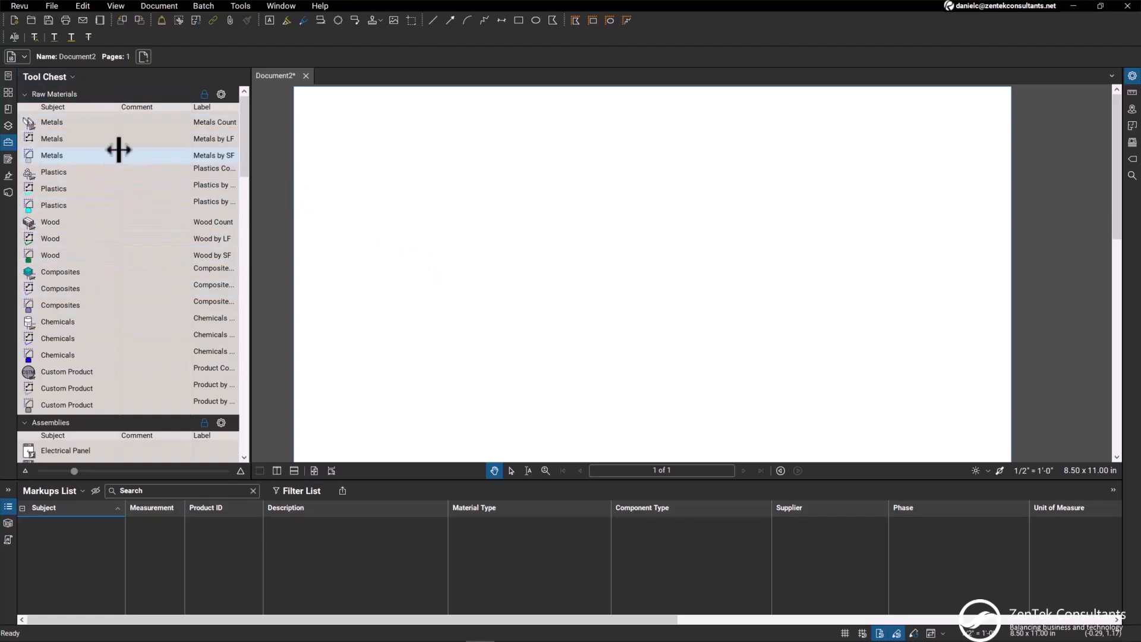
left_click(74, 123)
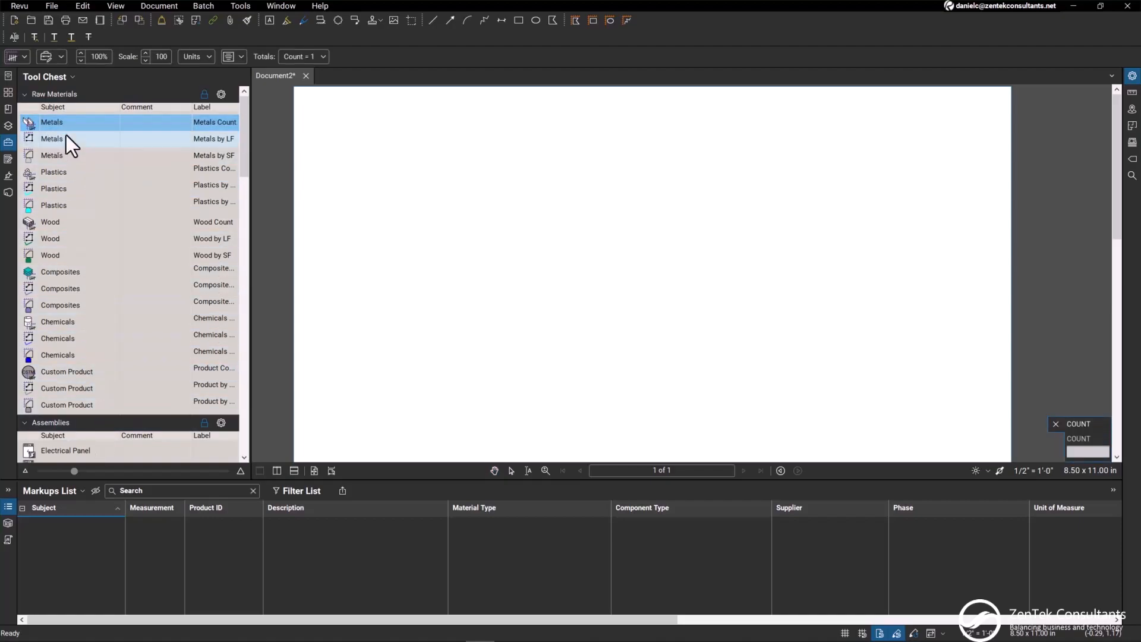
left_click(48, 141)
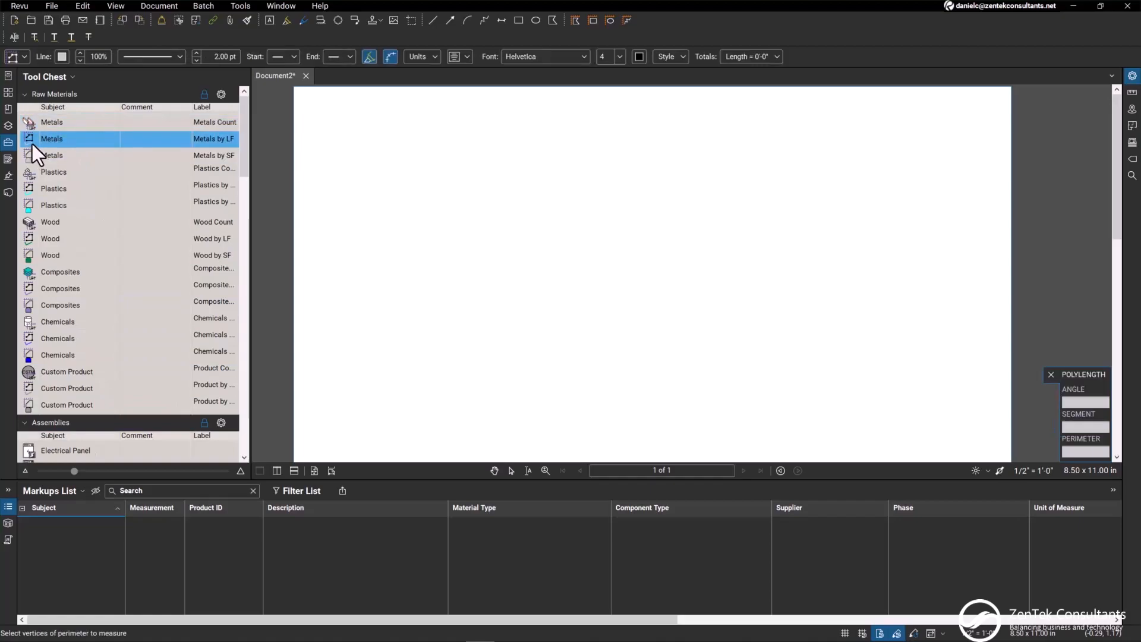
left_click(69, 157)
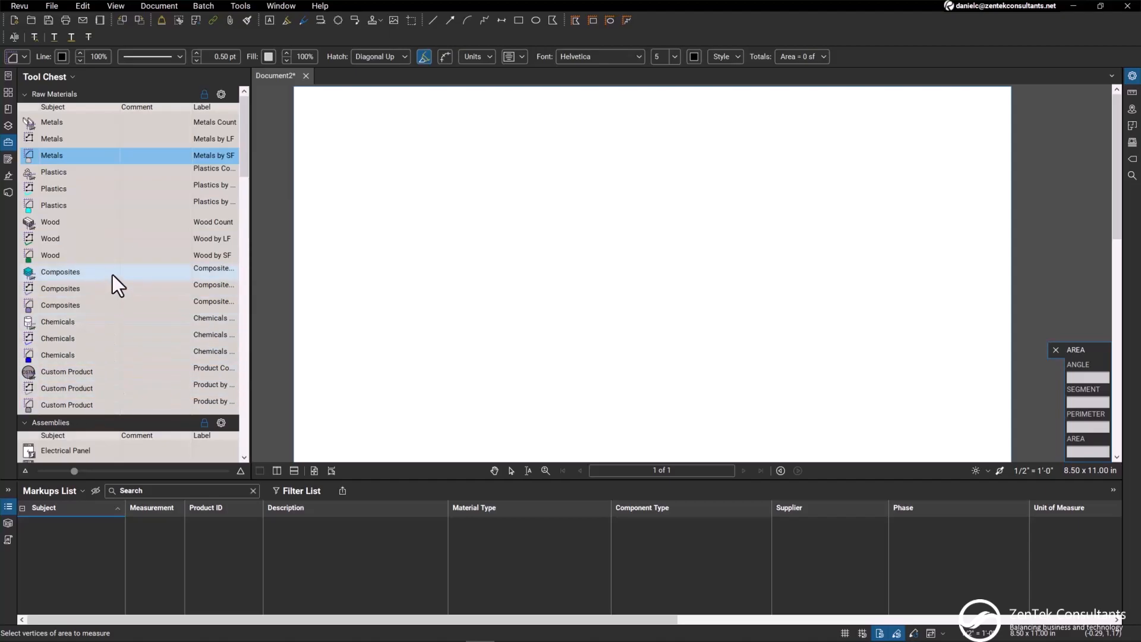
scroll(112, 277, "down", 8)
scroll(115, 284, "up", 4)
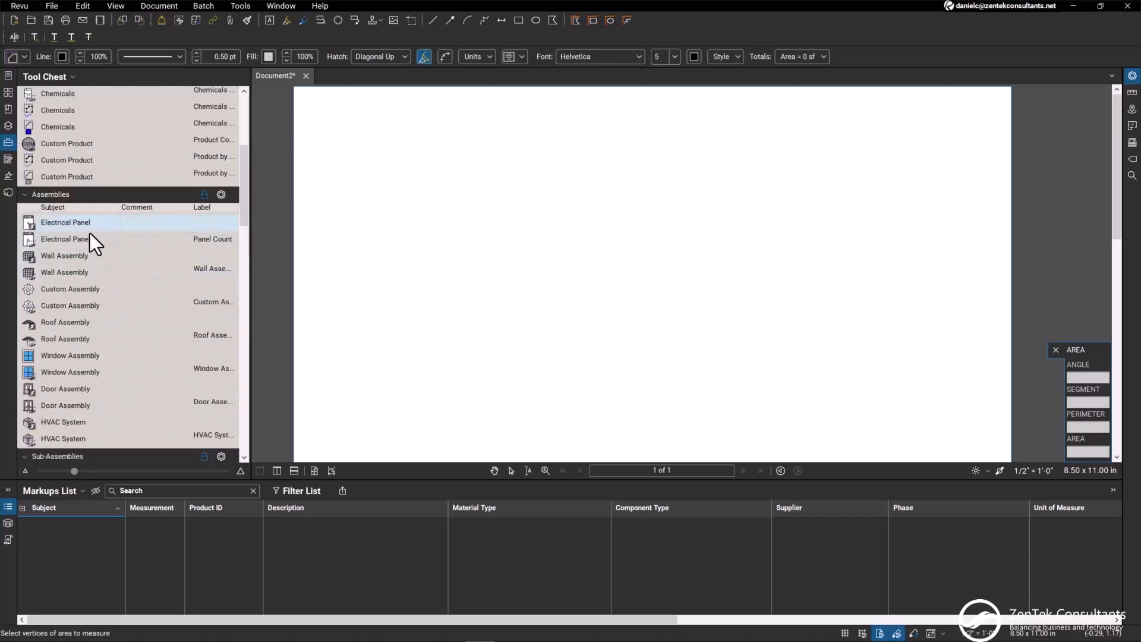
scroll(101, 300, "down", 3)
scroll(101, 324, "down", 3)
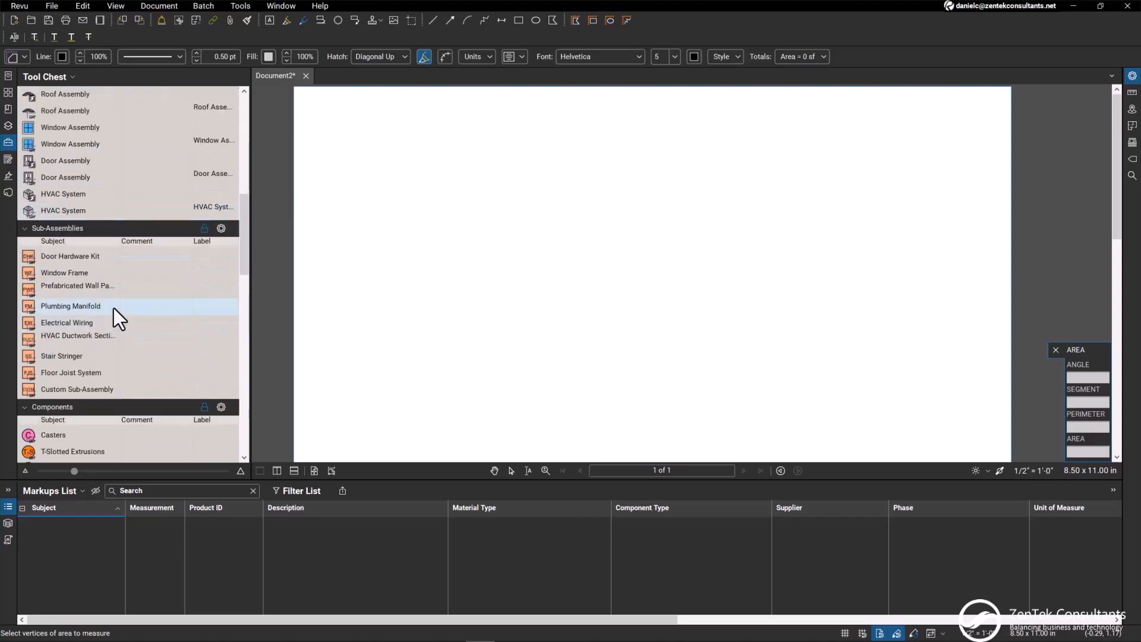
scroll(101, 324, "up", 10)
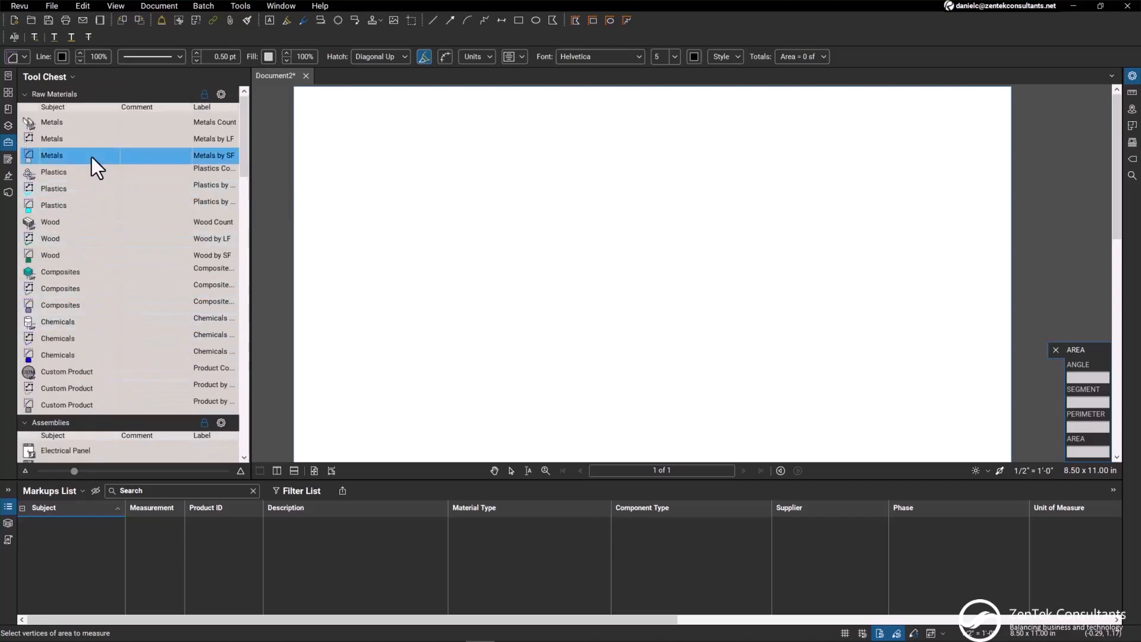
Place four Metals Count markers in a row near the top of the page using the Raw Materials tool
left_click(63, 122)
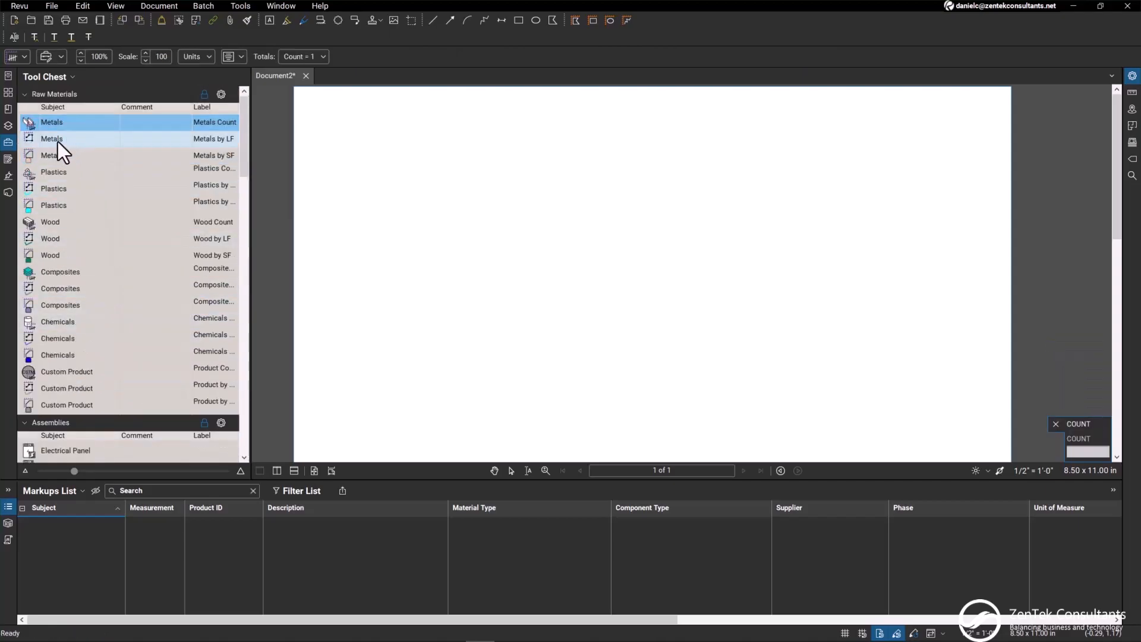
left_click(336, 125)
left_click(376, 126)
left_click(416, 126)
left_click(460, 126)
key("Escape")
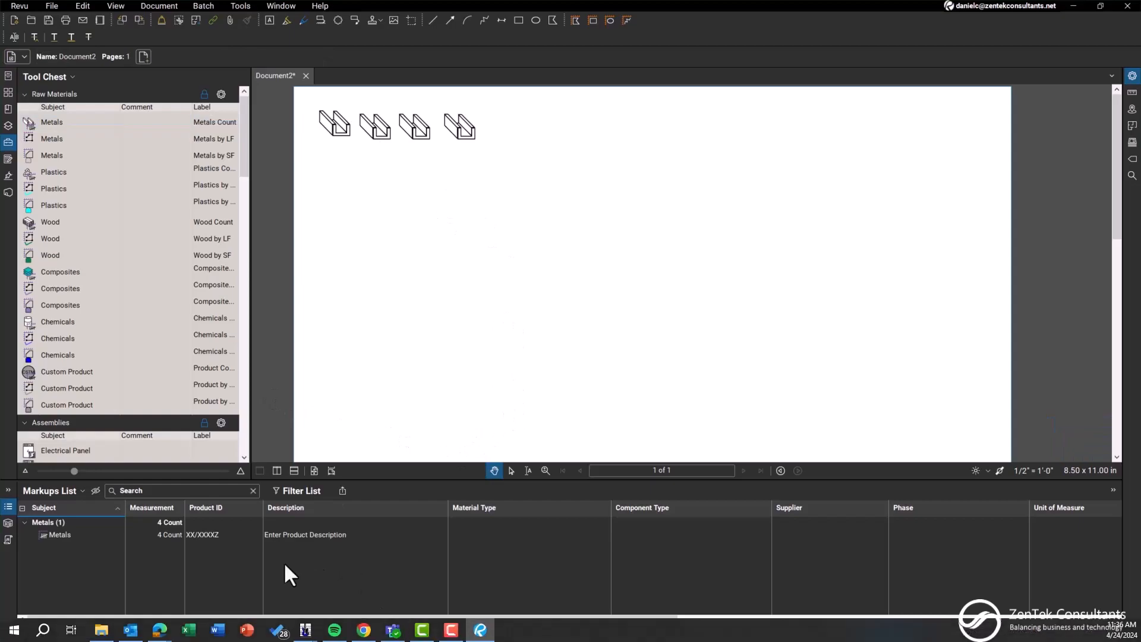
Set the Product ID of the Metals markup to 1000456 in the Markups List
left_click(162, 534)
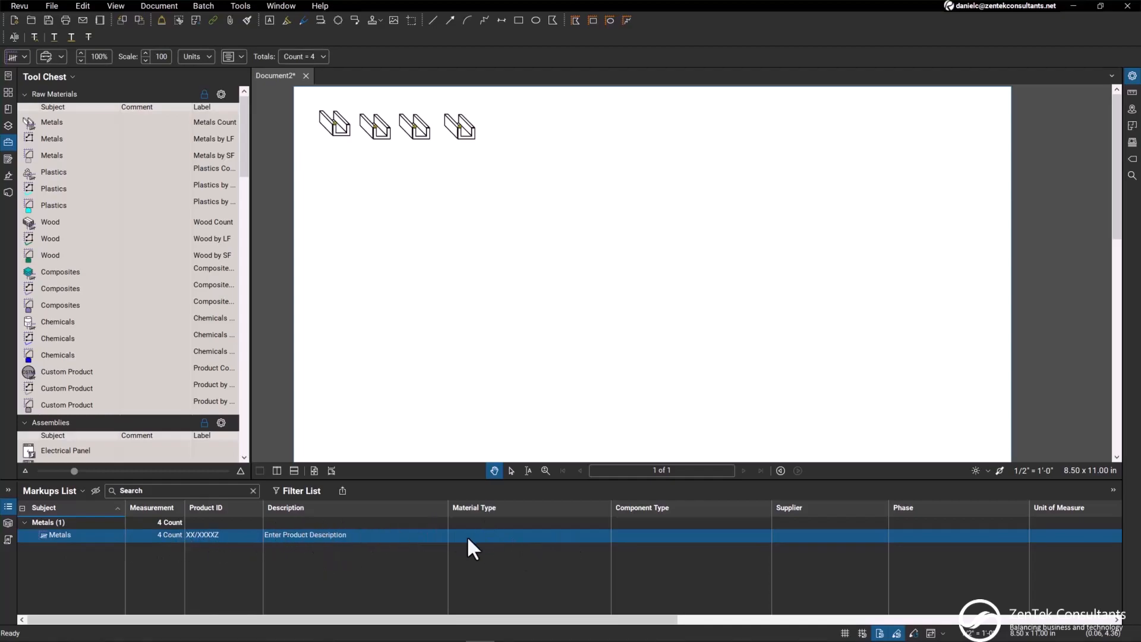
left_click(227, 533)
type("1000456")
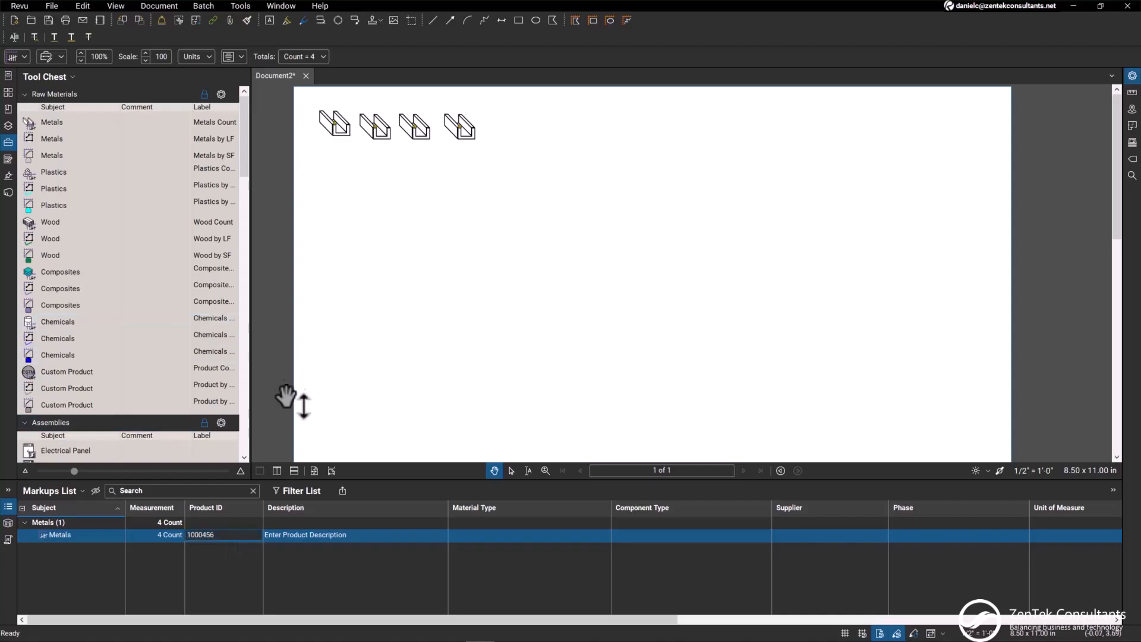
Replace the Metals markup's placeholder description with "Description Example"
left_click(354, 533)
left_click(353, 533)
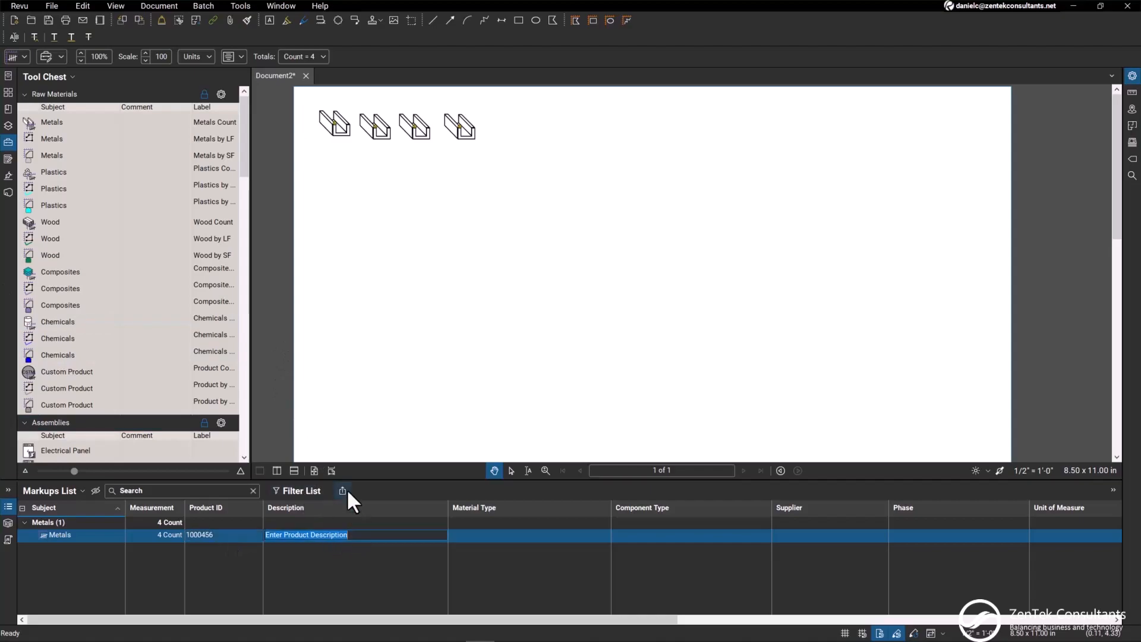
type("A")
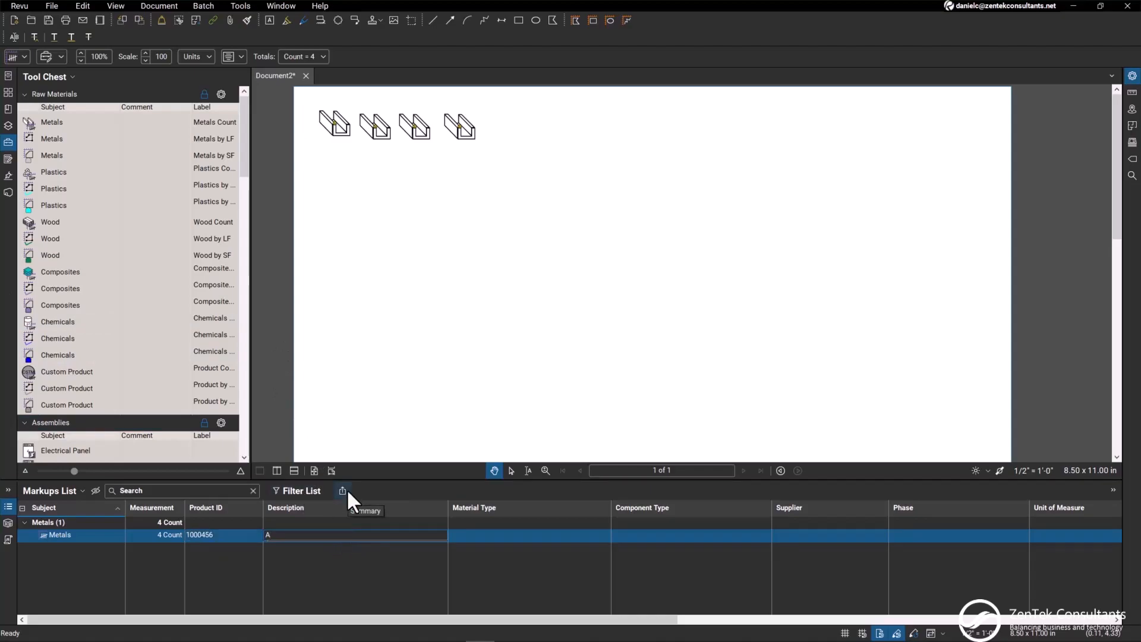
key("BackSpace")
type("Th")
key("BackSpace")
key("BackSpace")
type("Description Example")
Set the Metals markup's Material Type to Steel and its Supplier to Acem Products
left_click(580, 531)
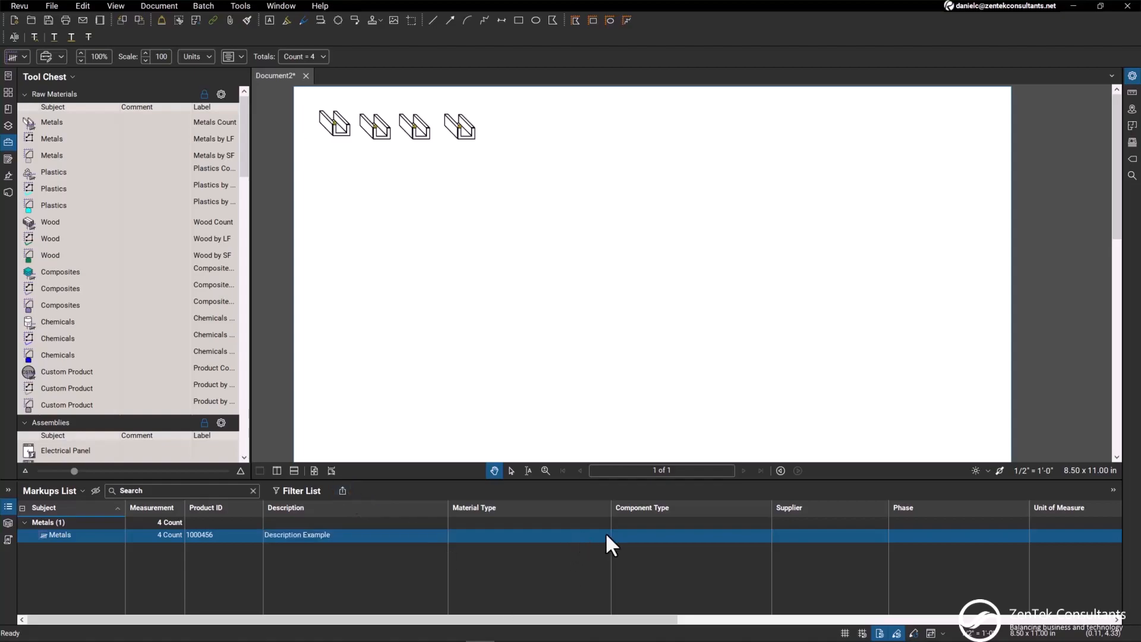
left_click(604, 533)
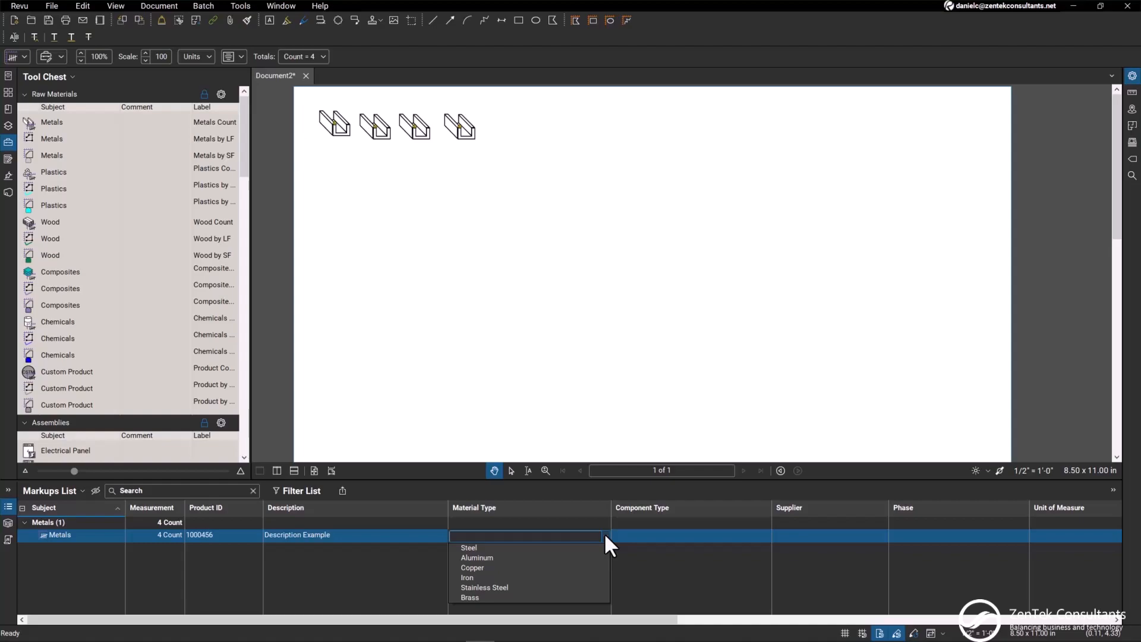
left_click(476, 547)
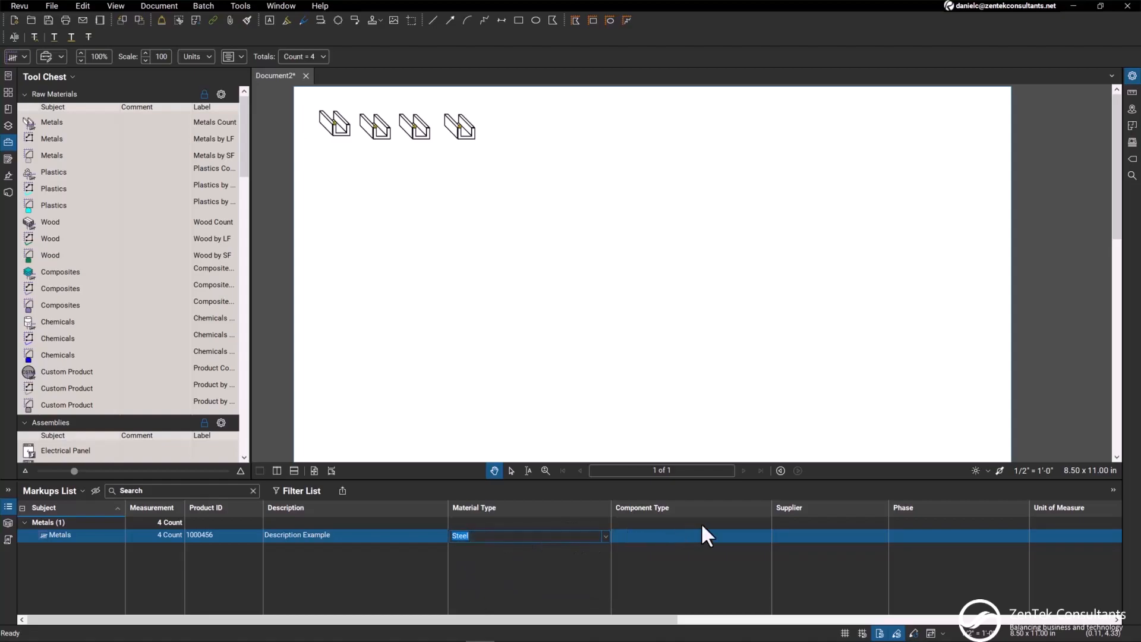
left_click(835, 536)
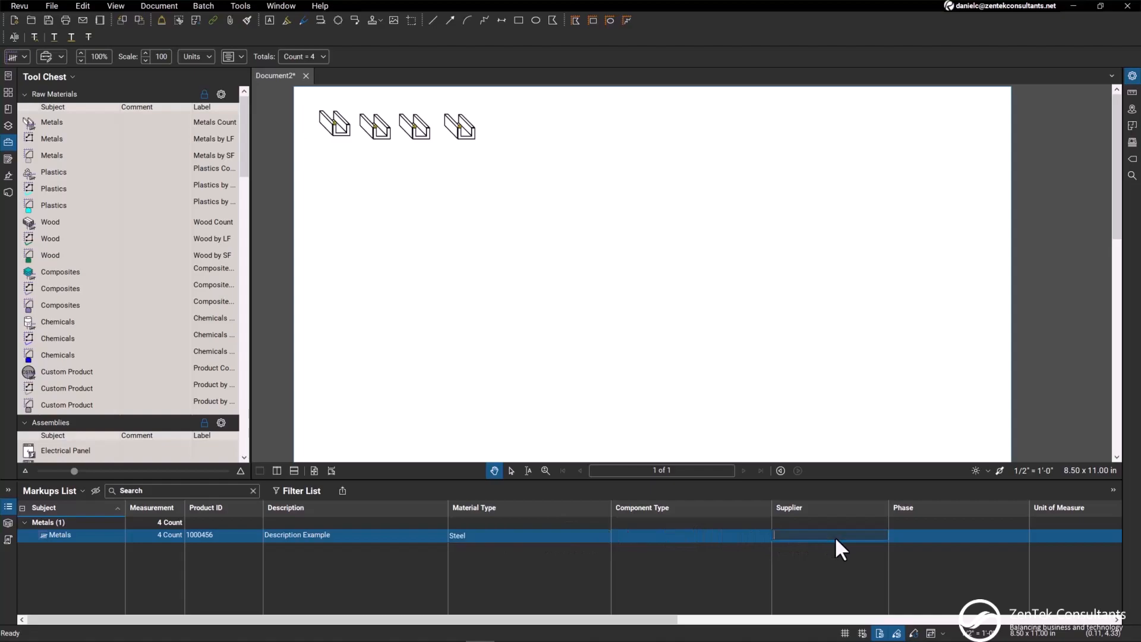
type("Acem P")
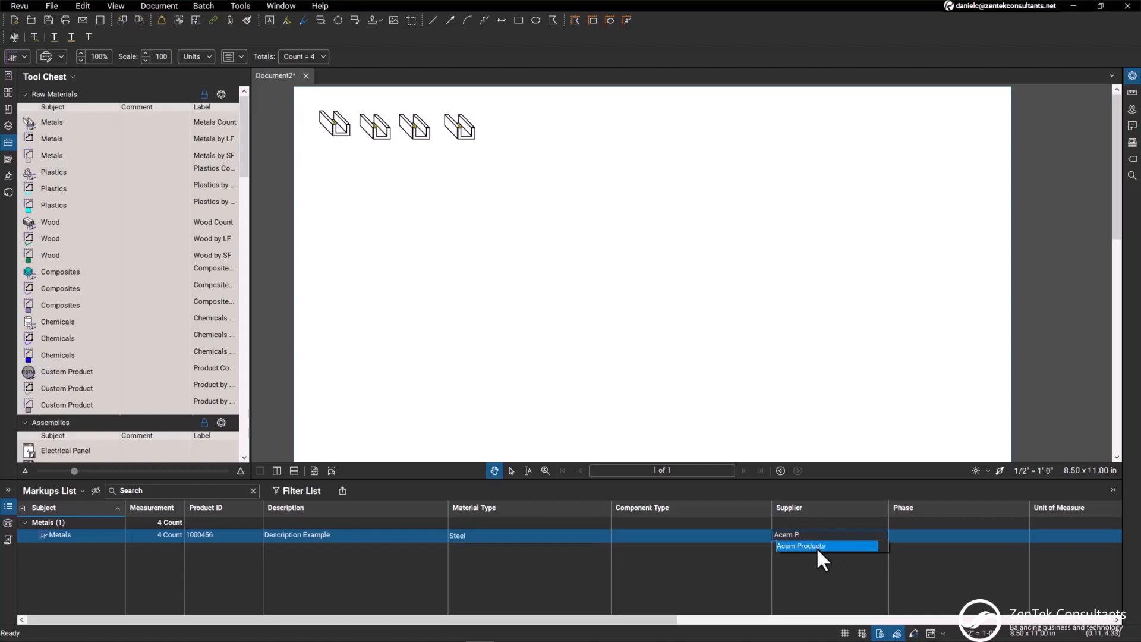
left_click(815, 546)
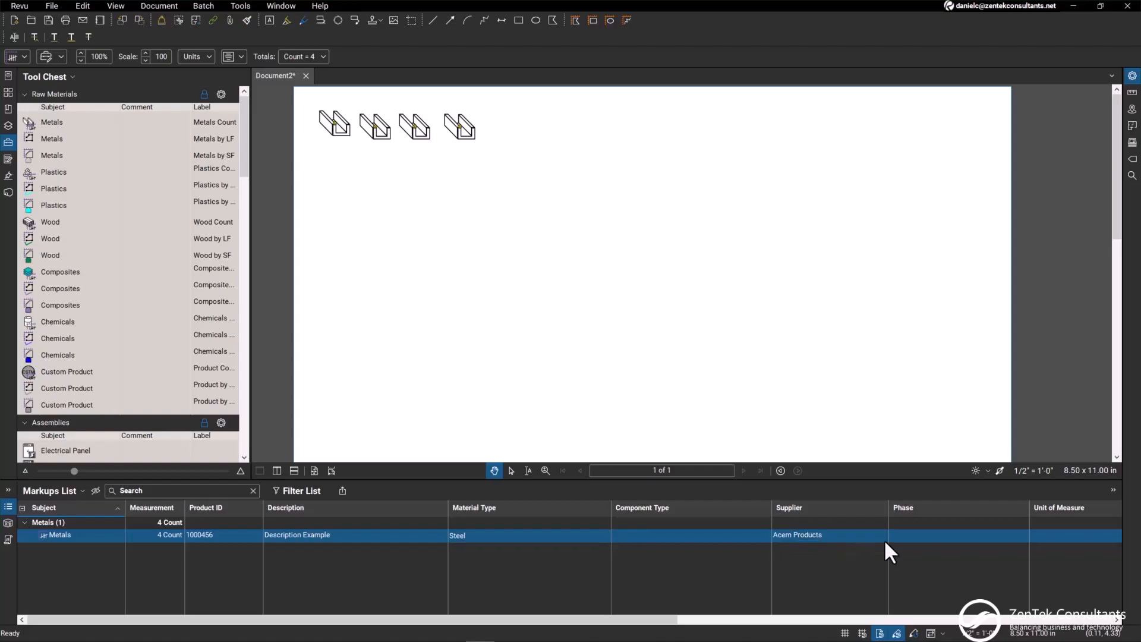
Set the Metals markup's Phase to Storage and its Unit of Measure to Units
left_click(1013, 537)
left_click(1023, 535)
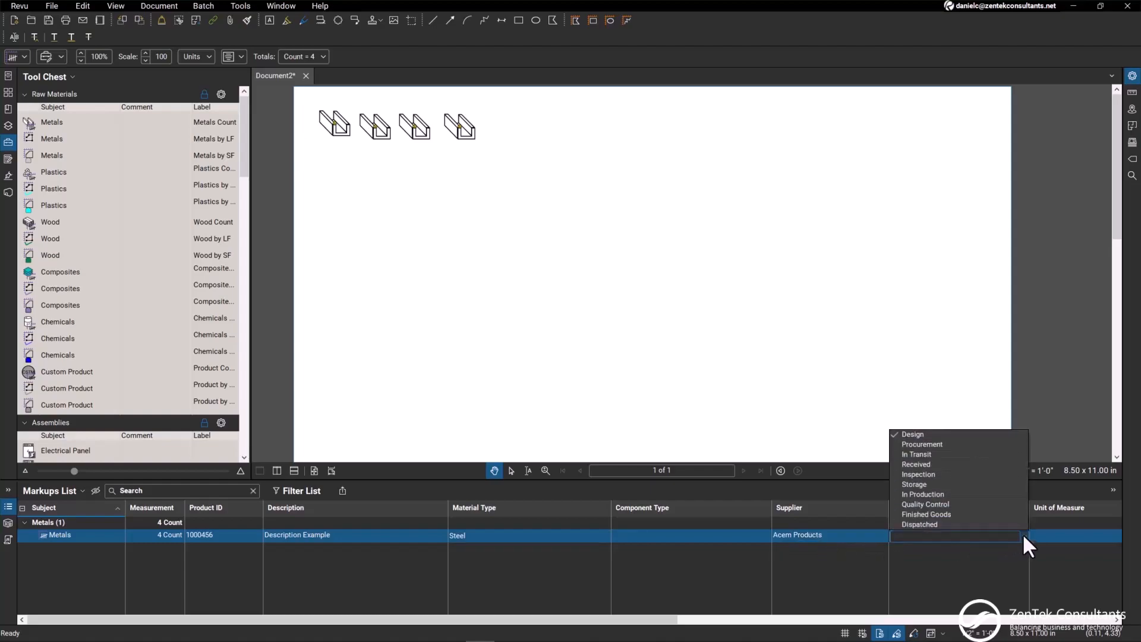
left_click(924, 483)
left_click_drag(534, 619, 822, 618)
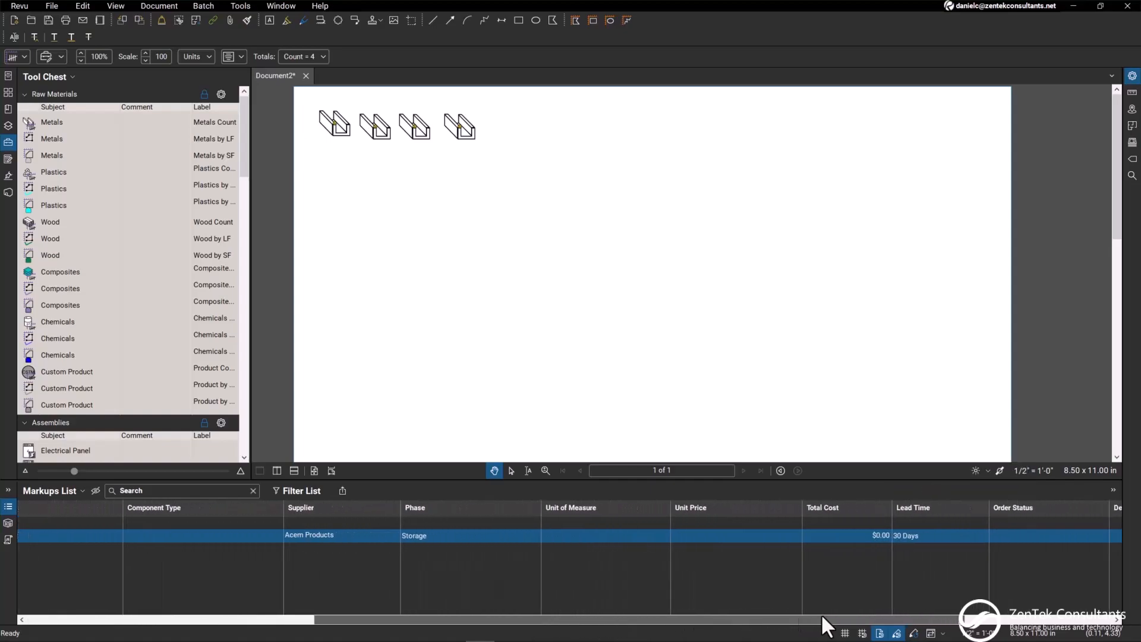
left_click(655, 534)
left_click(663, 536)
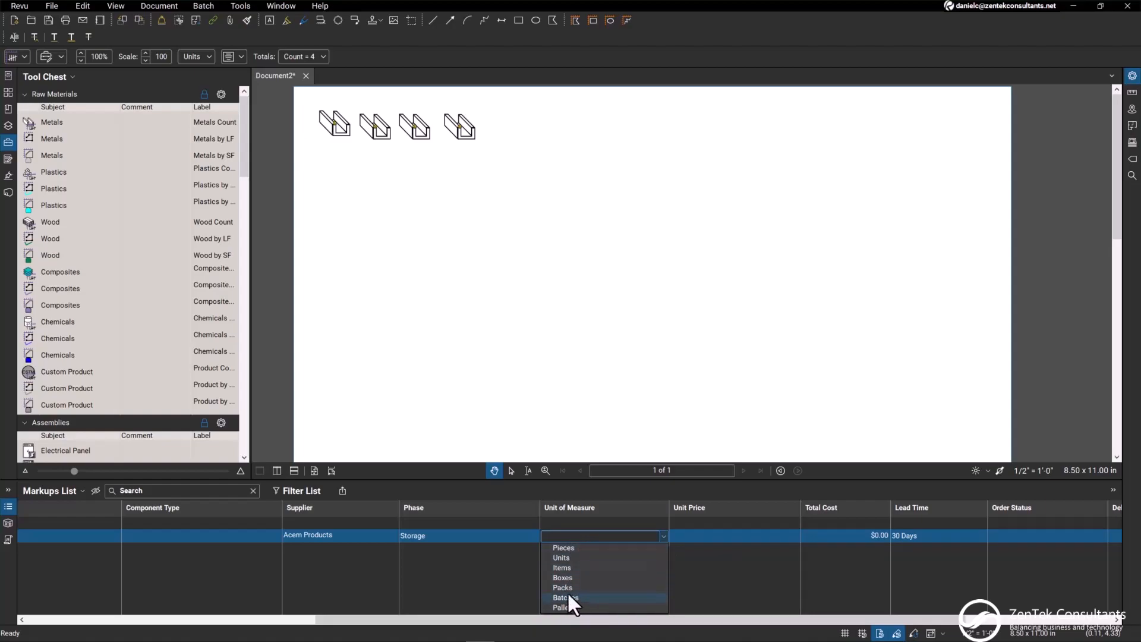
left_click(565, 557)
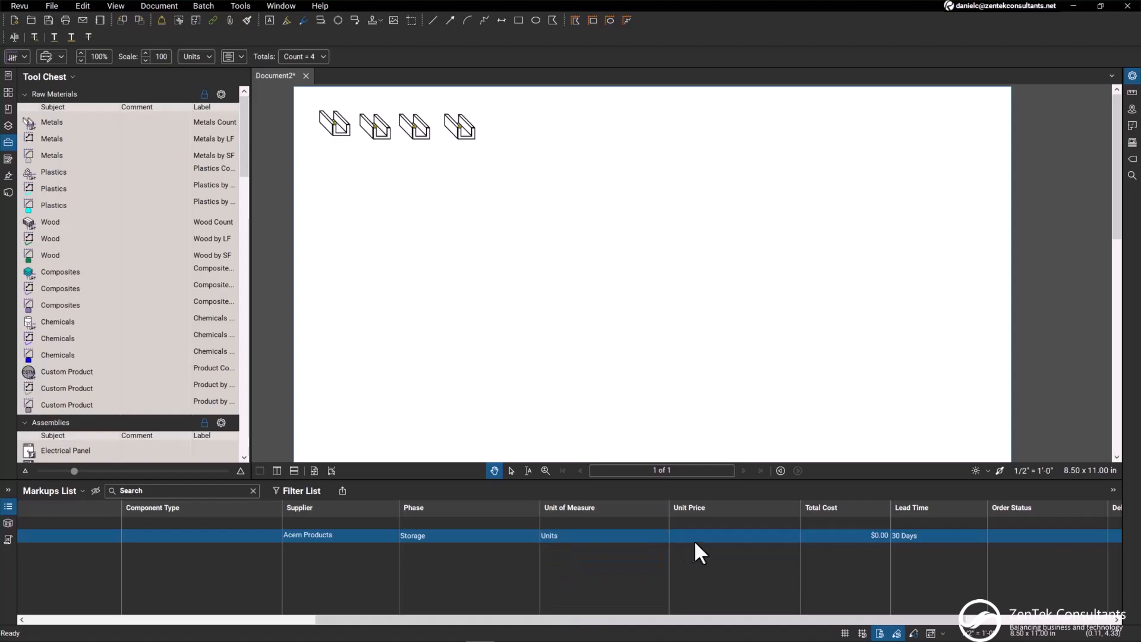
Set the Metals markup's Unit Price to $150.00 and its Lead Time to 45 Days
left_click(724, 533)
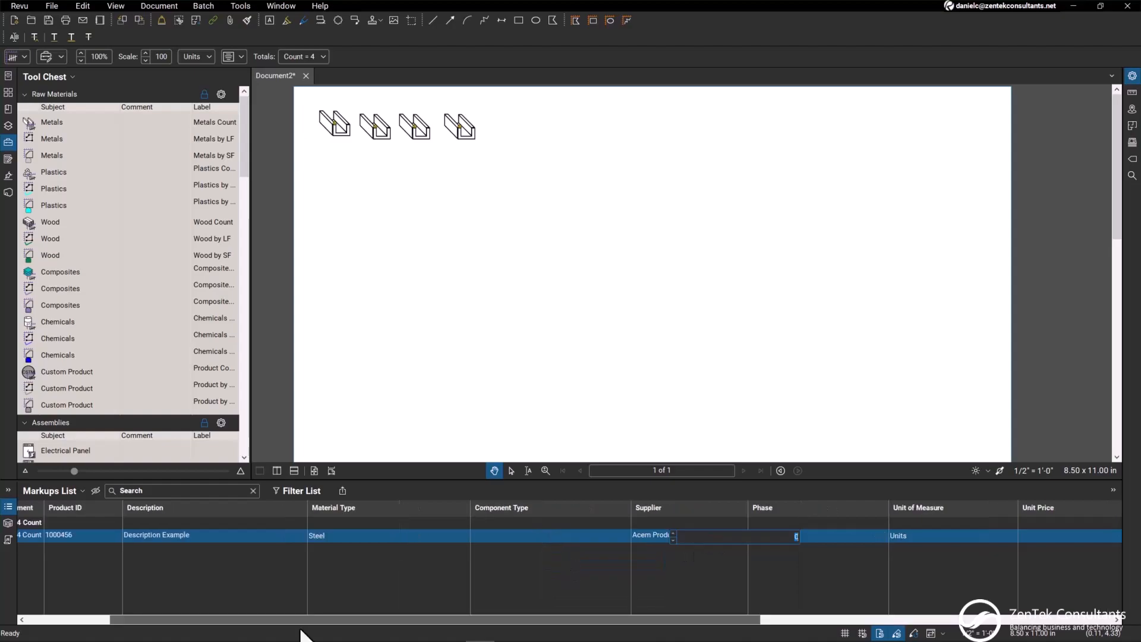
left_click_drag(300, 630, 510, 629)
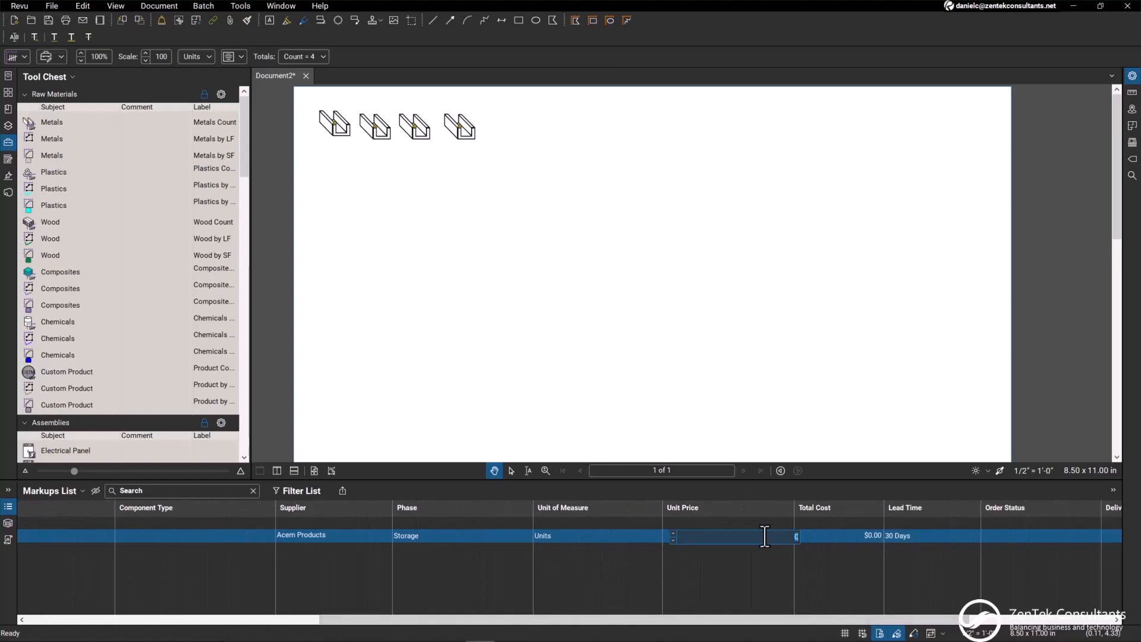
left_click(823, 537)
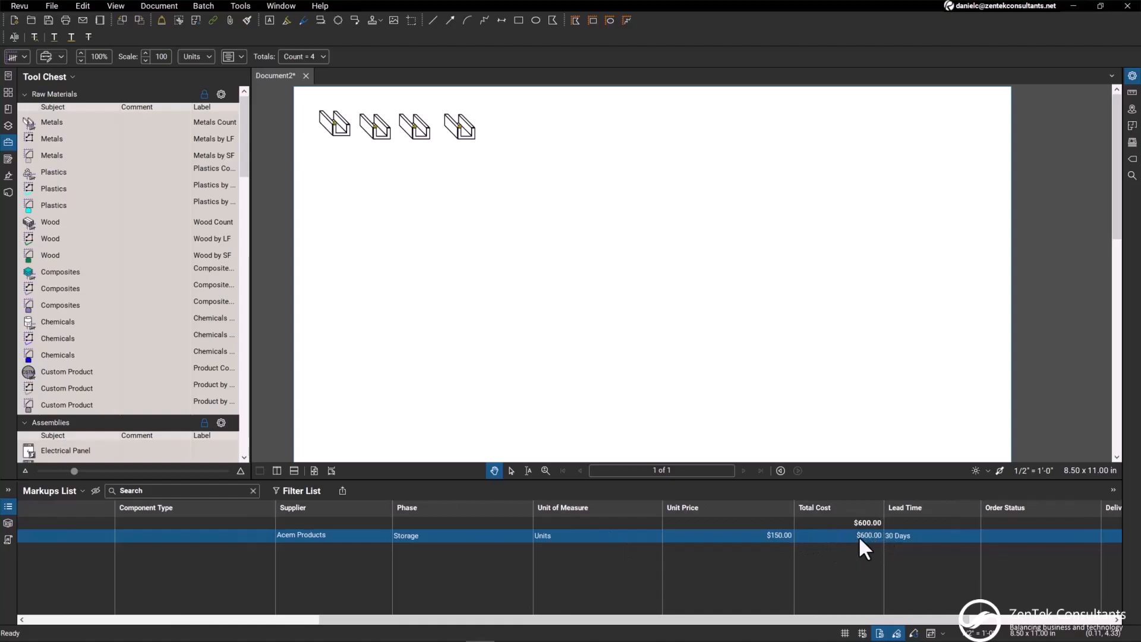
left_click_drag(632, 628, 848, 627)
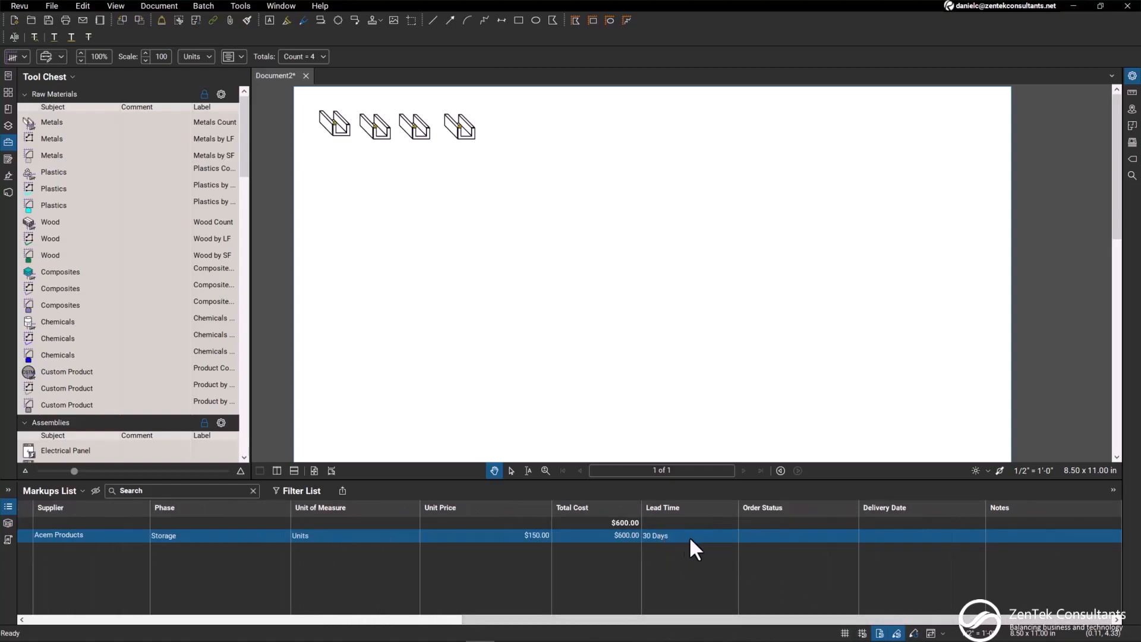
left_click(722, 537)
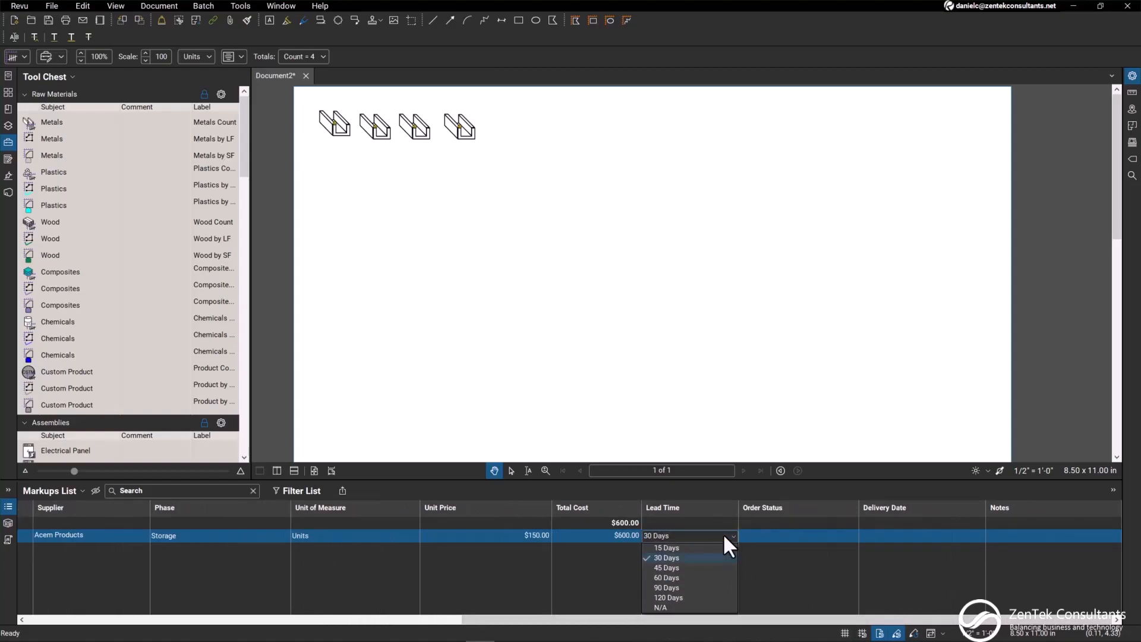
left_click(666, 567)
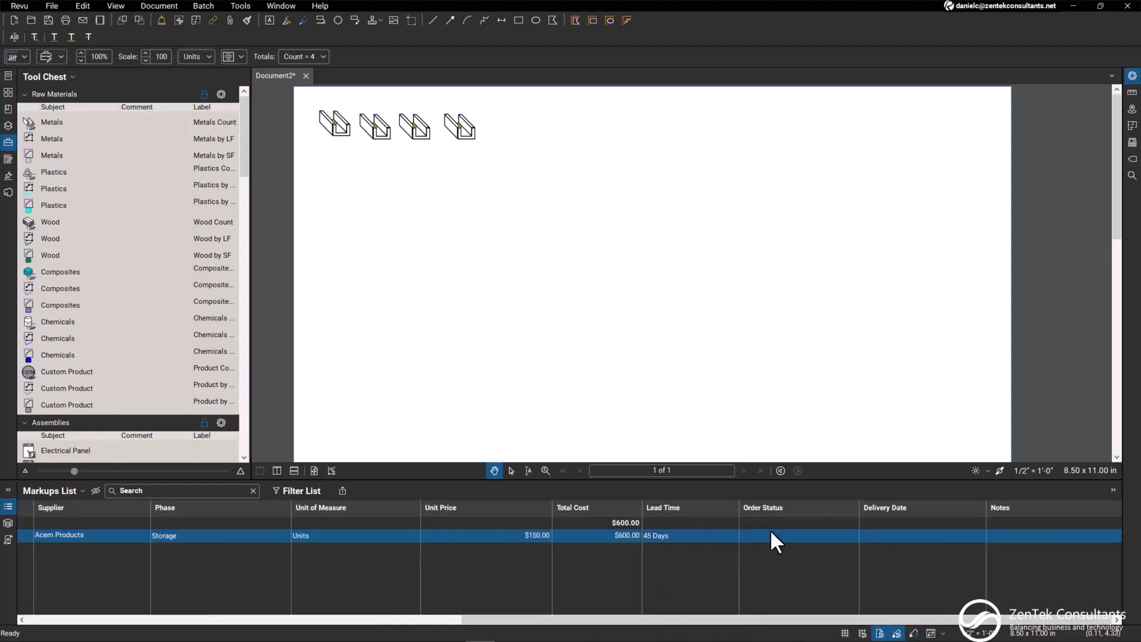
Set the Metals markup's Order Status to In Transit and its Delivery Date to 05/14/2024
left_click(784, 535)
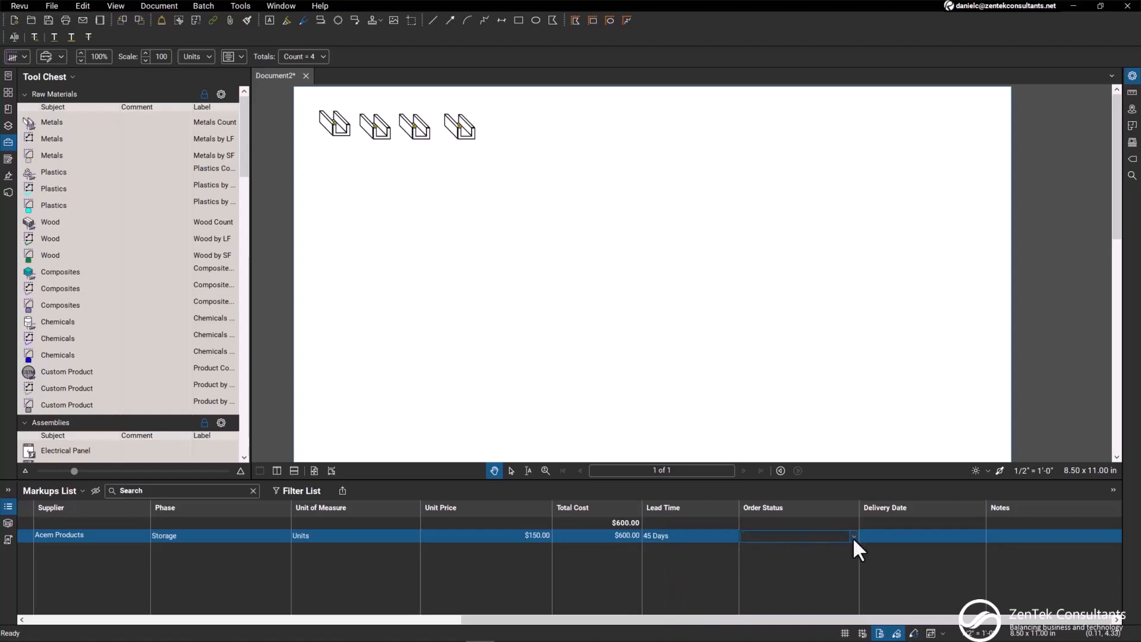
left_click(851, 537)
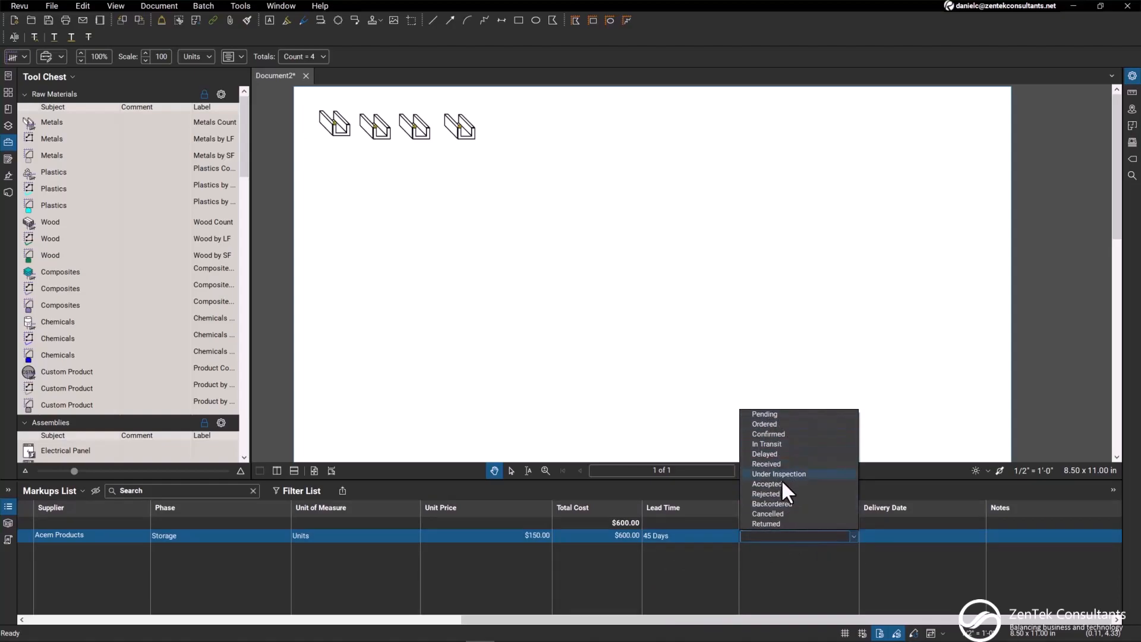
left_click(775, 444)
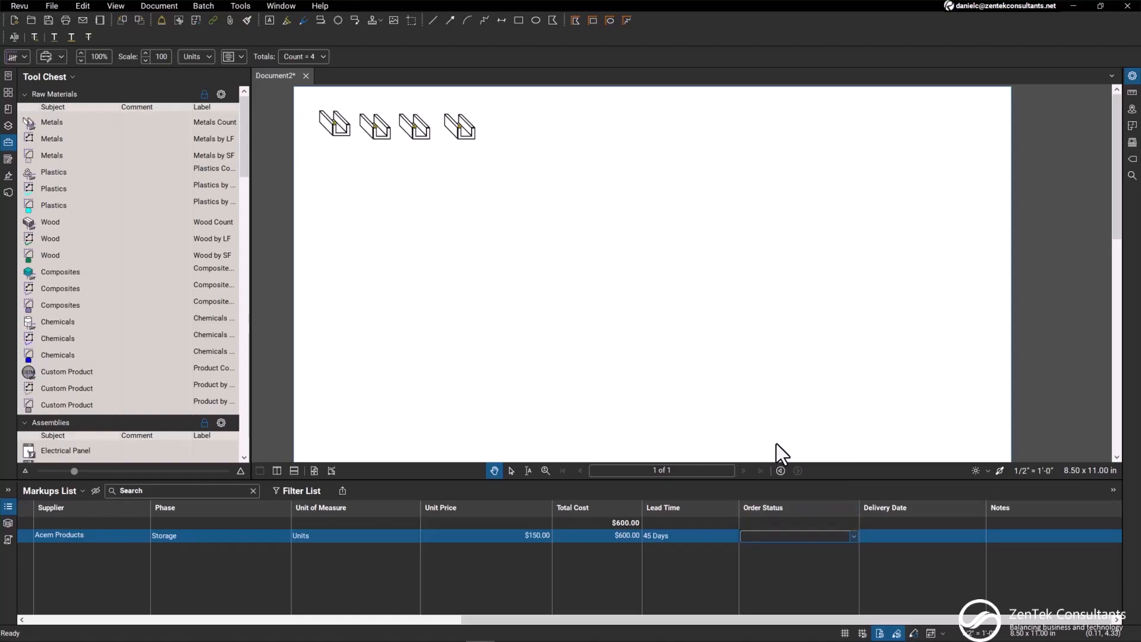
left_click(918, 532)
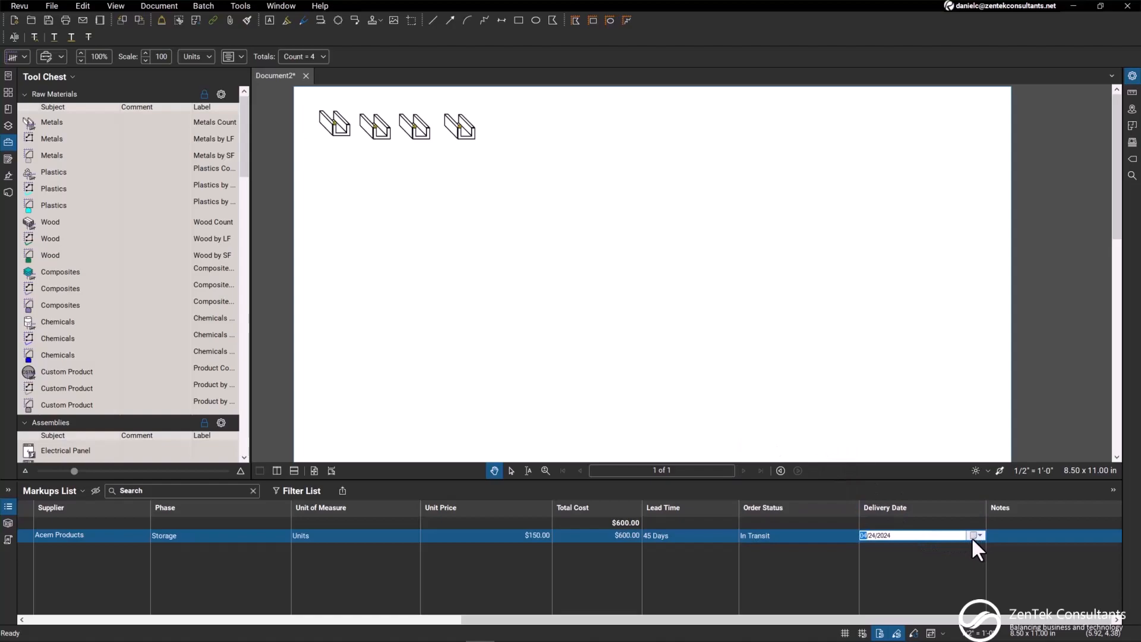
left_click(972, 536)
left_click(975, 550)
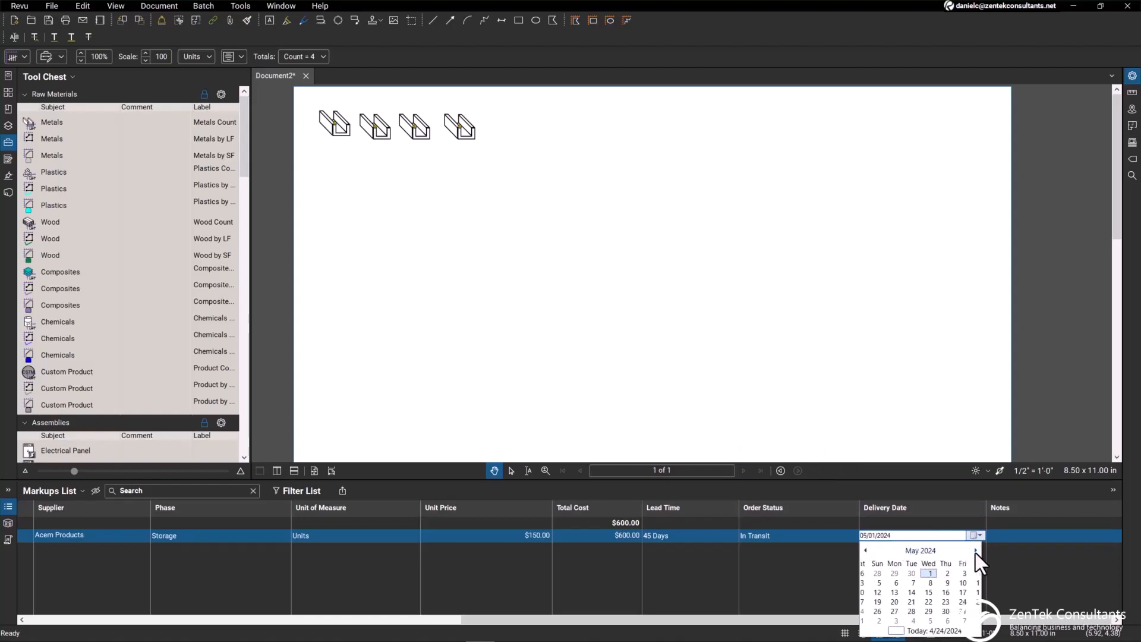
left_click(901, 590)
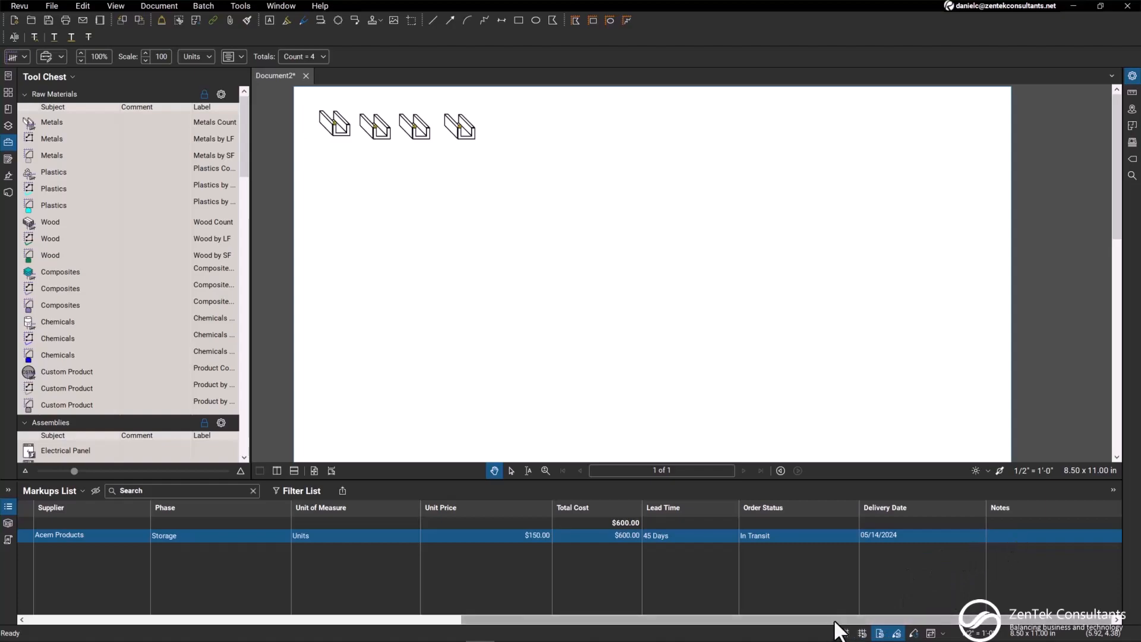
left_click(996, 533)
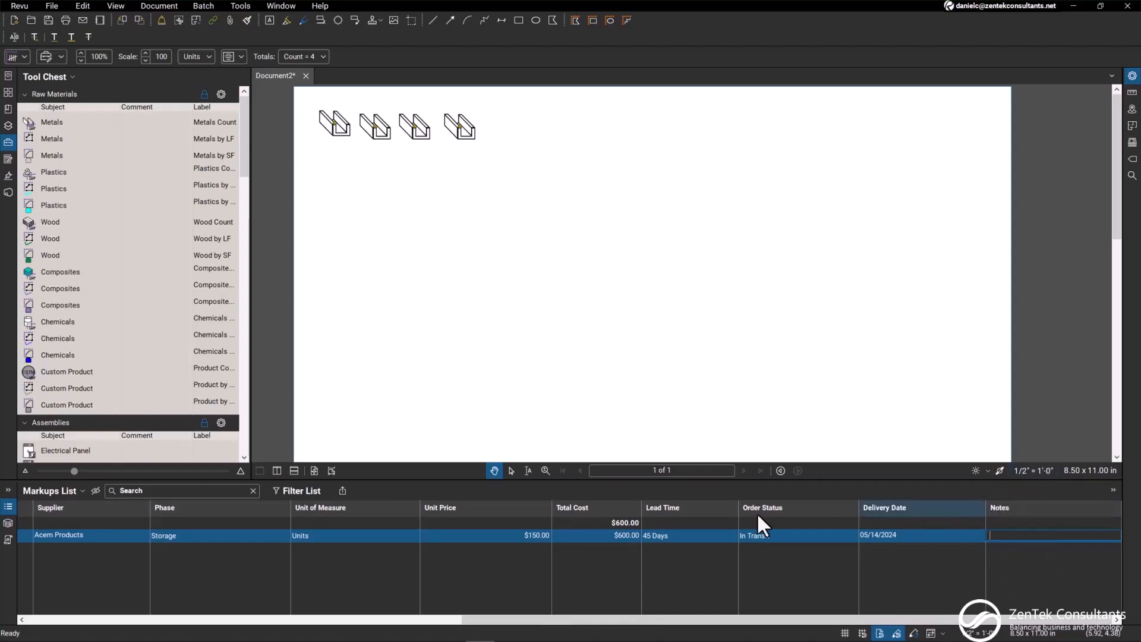
left_click(416, 282)
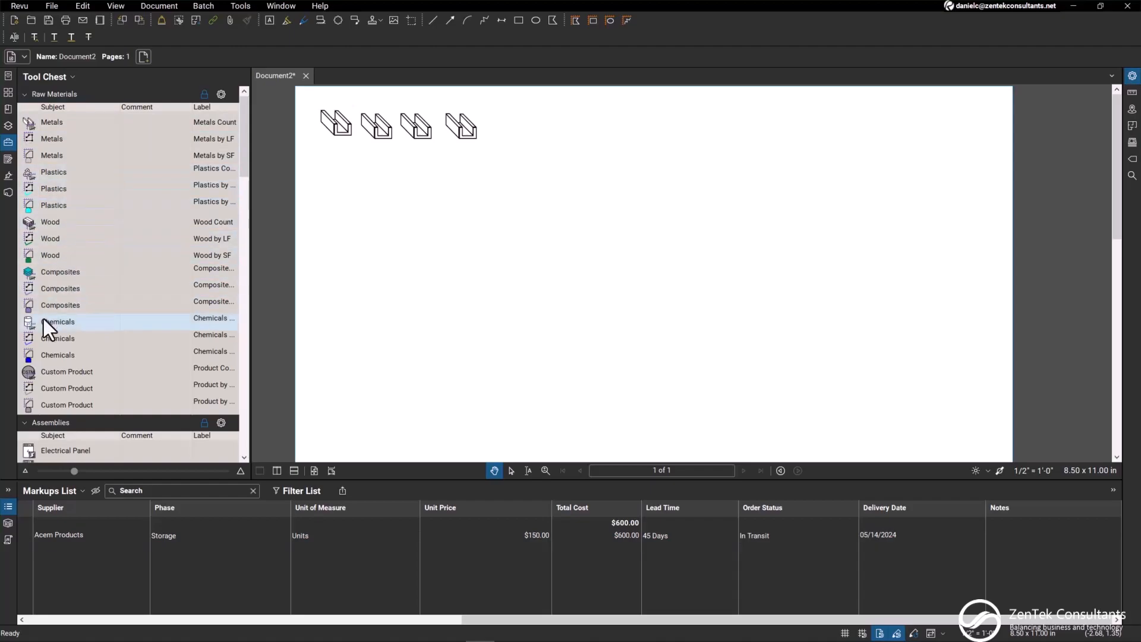
Measure a three-segment stepped run of Plastics by LF below the Metals symbols, with segments about 4'-4", 1'-9 1/2" and 2'-4"
left_click(62, 189)
left_click(330, 182)
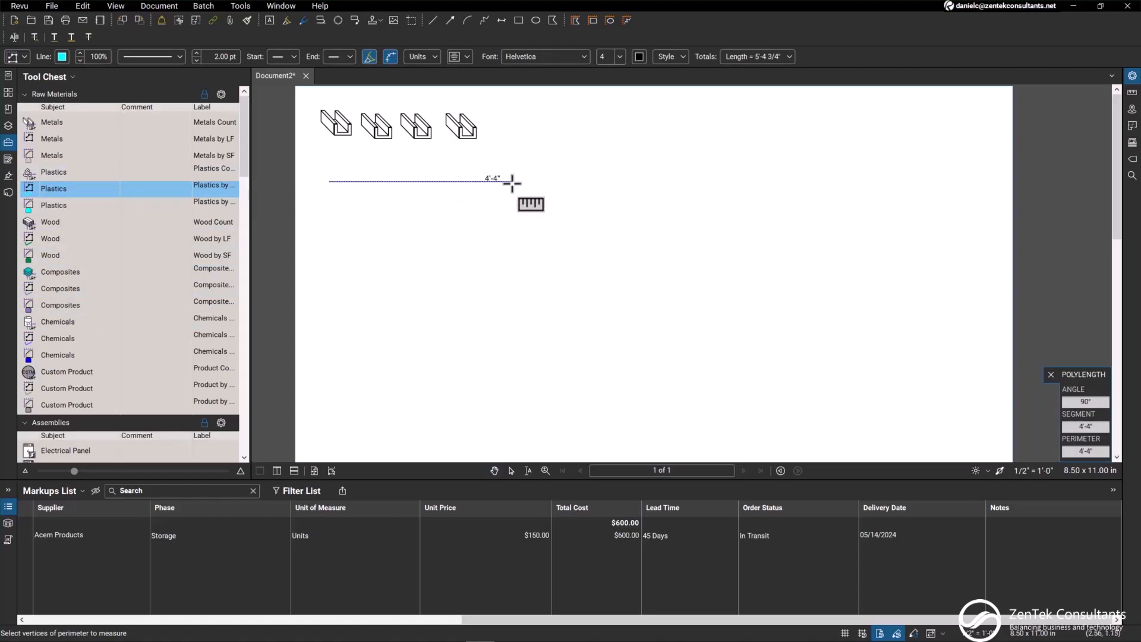
left_click(511, 181)
left_click(511, 256)
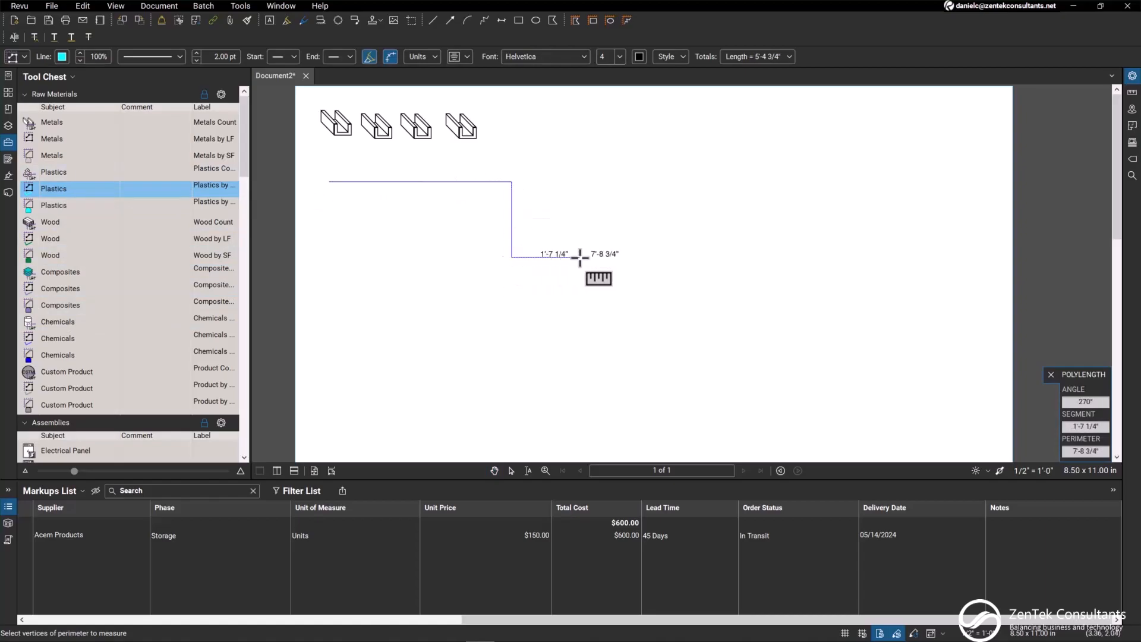
double_click(610, 256)
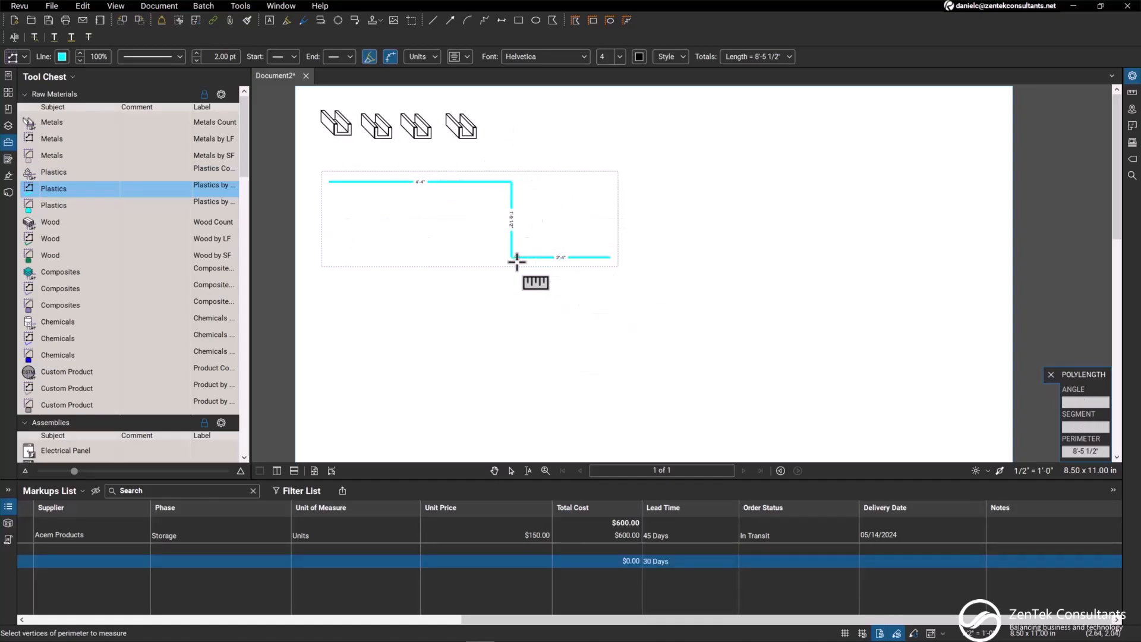
left_click(408, 620)
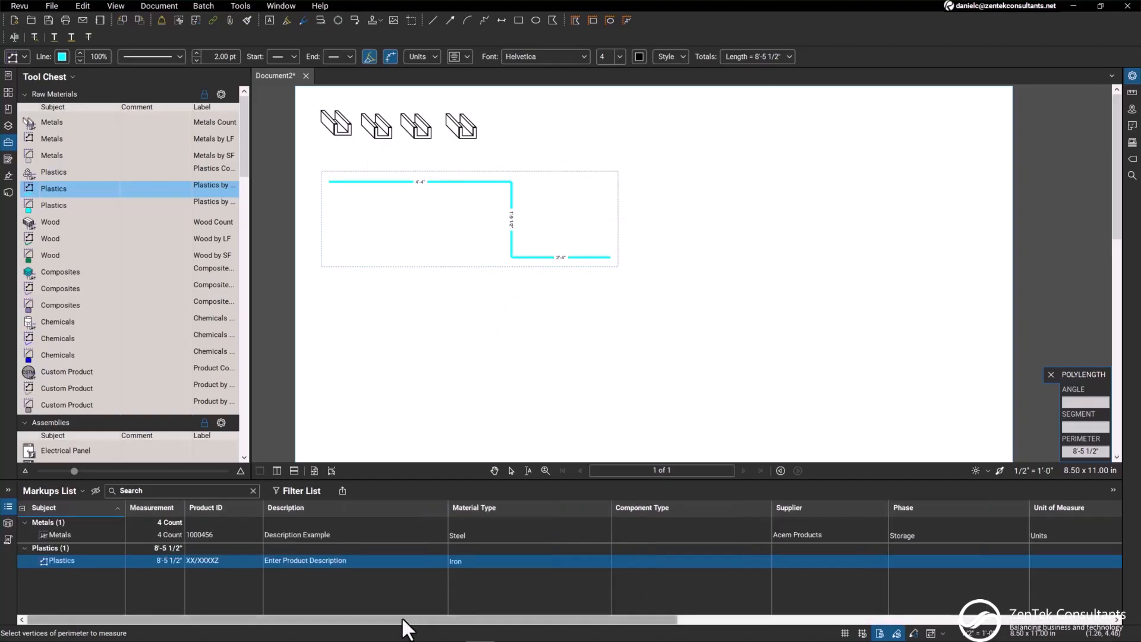
left_click(154, 562)
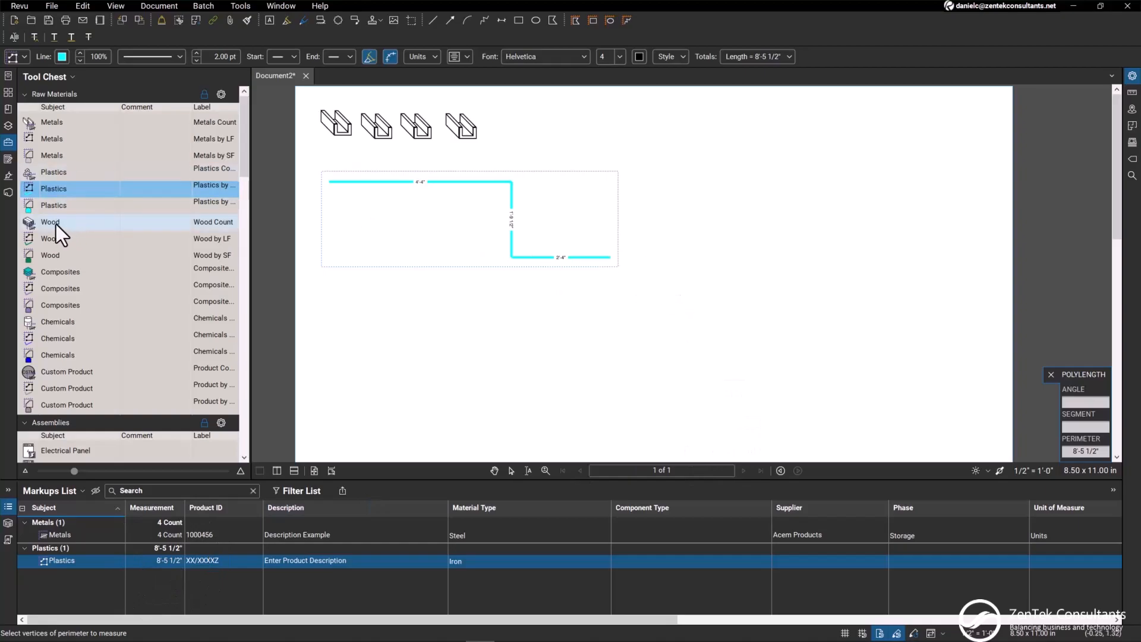
Draw a rectangular Wood by SF area about 2'-8 3/4" wide and 1'-6" high below the Plastics run
left_click(55, 358)
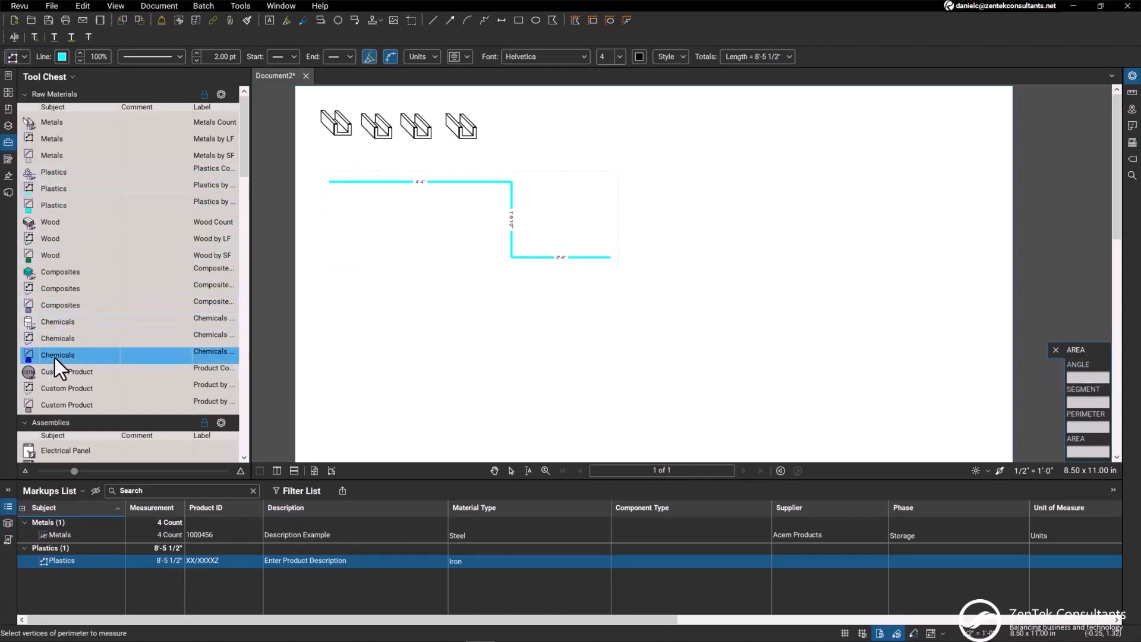
left_click(64, 257)
left_click_drag(369, 243, 484, 306)
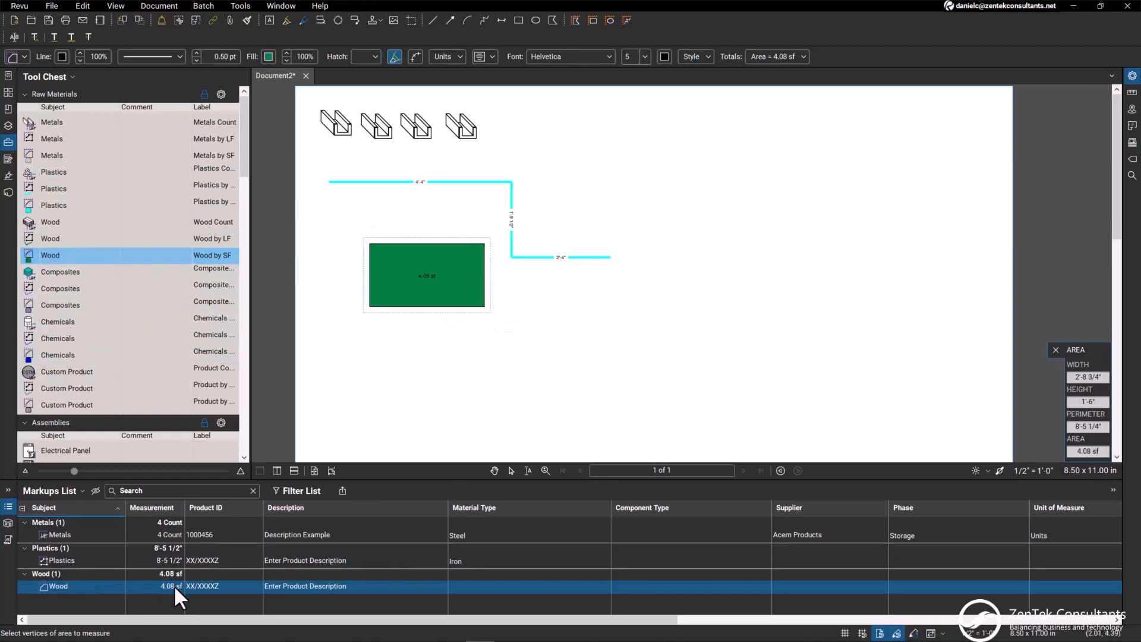
scroll(169, 587, "right", 3)
Place four Door Assembly count symbols in a row beside the Metals symbols
scroll(113, 240, "down", 5)
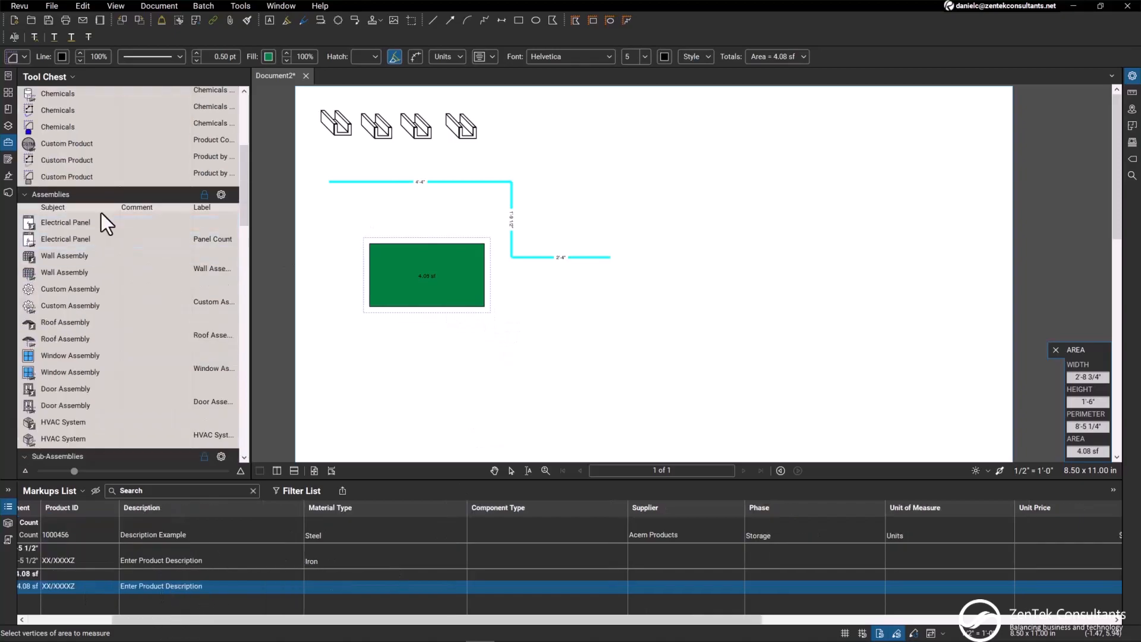
scroll(76, 188, "down", 3)
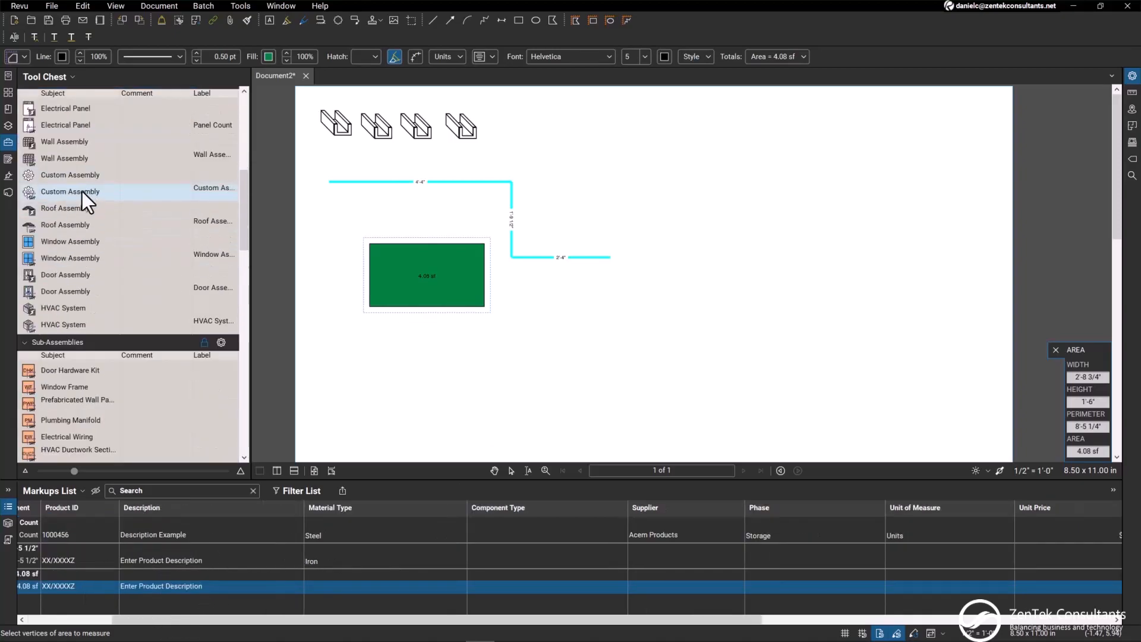
scroll(89, 202, "up", 3)
left_click_drag(241, 218, 243, 229)
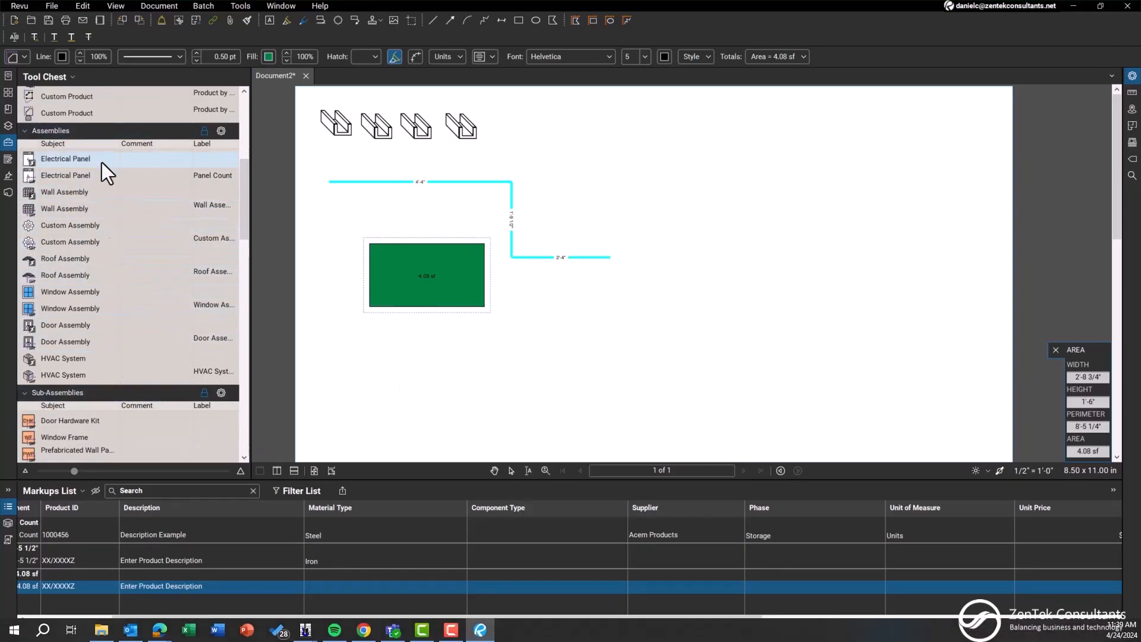
left_click(61, 177)
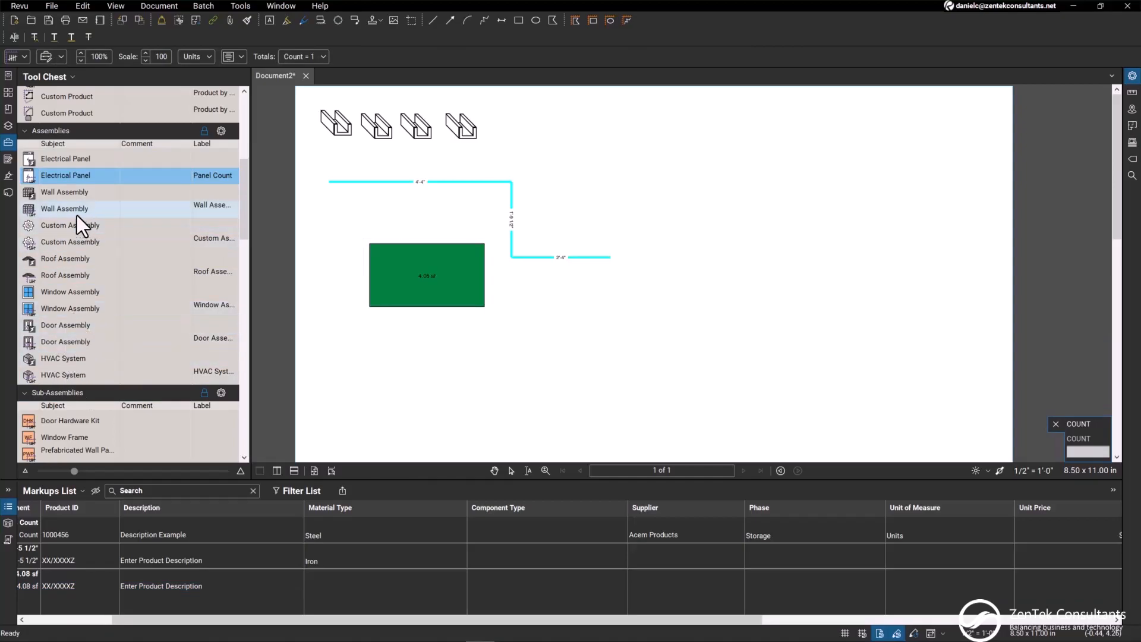
left_click(73, 348)
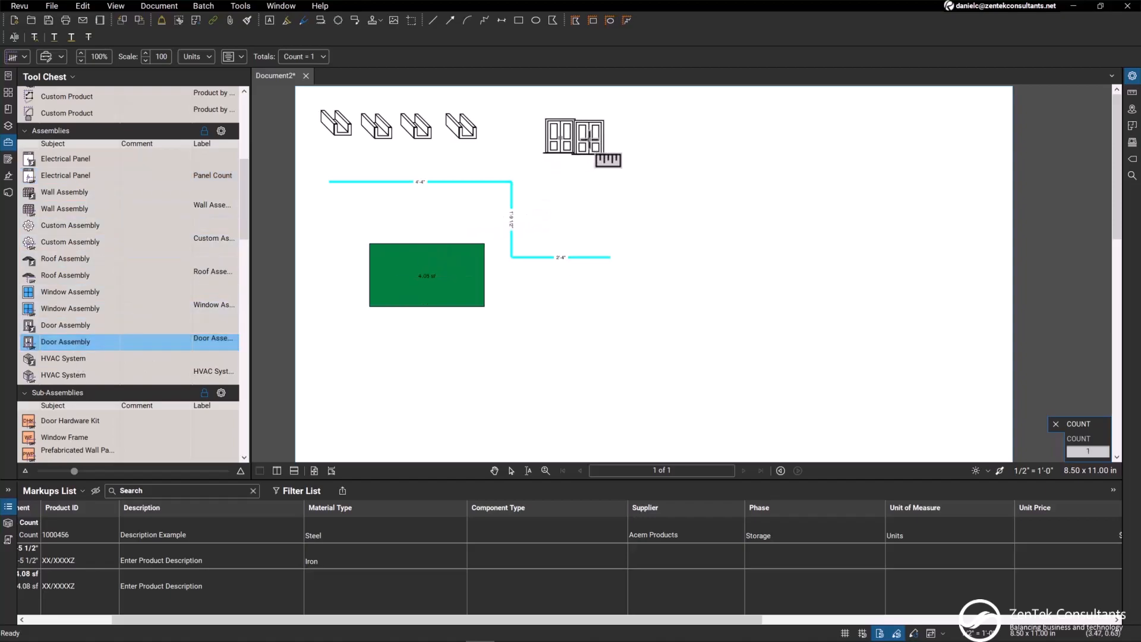
left_click(601, 136)
left_click(646, 136)
left_click(689, 133)
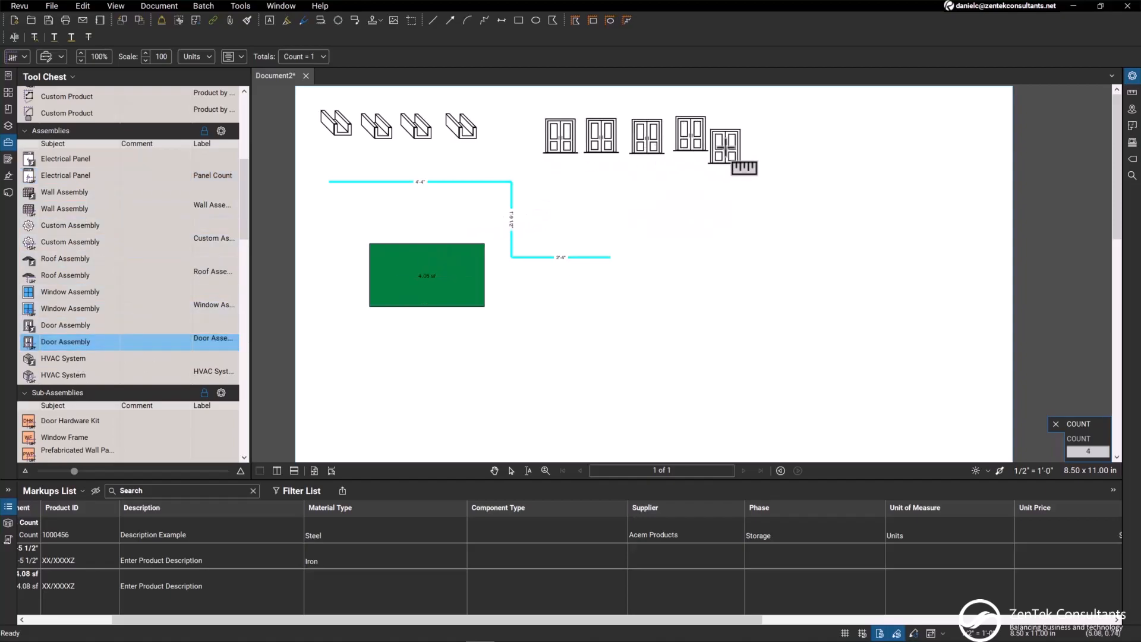
key("Escape")
Place a single hyperlinked Electrical Panel symbol beside the Wood area and view its linked panel schedule template
left_click(69, 157)
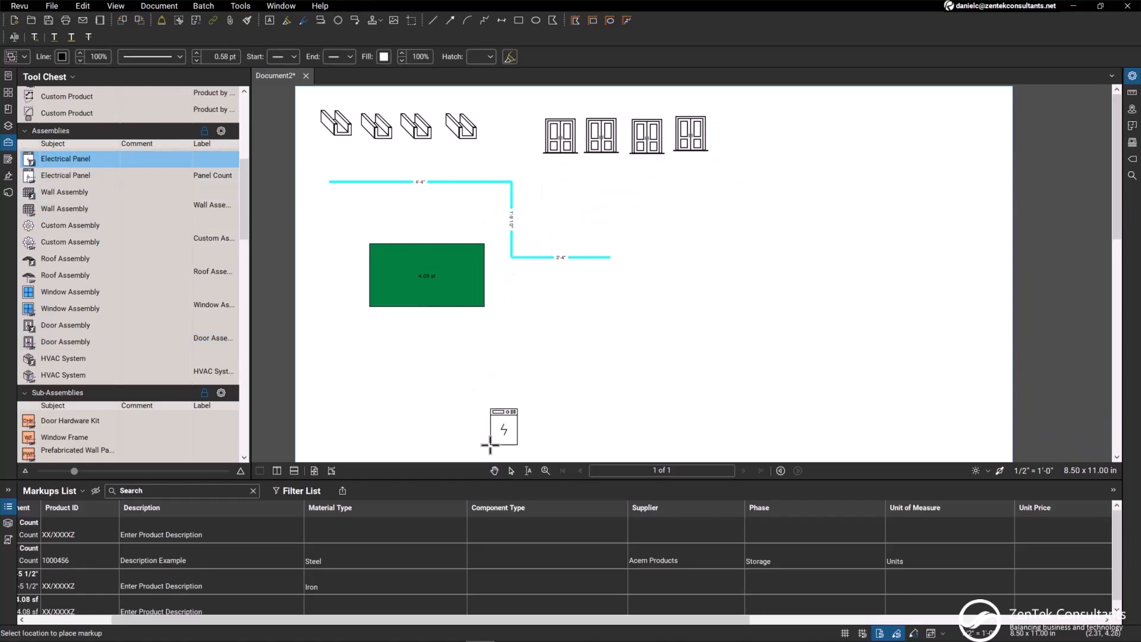
left_click(529, 322)
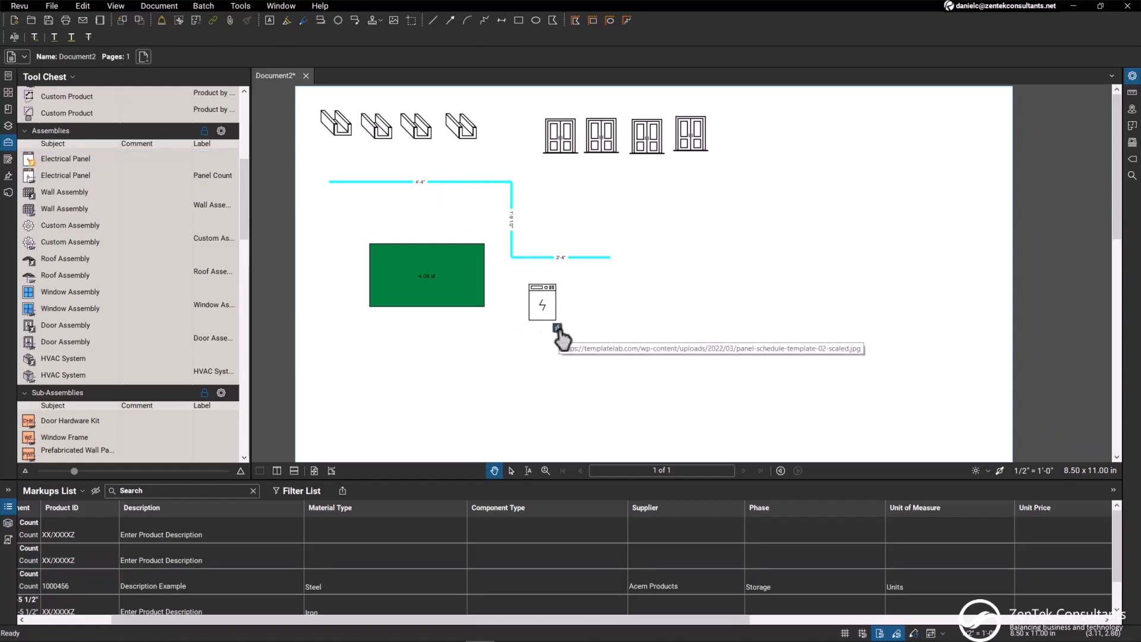
left_click(557, 328)
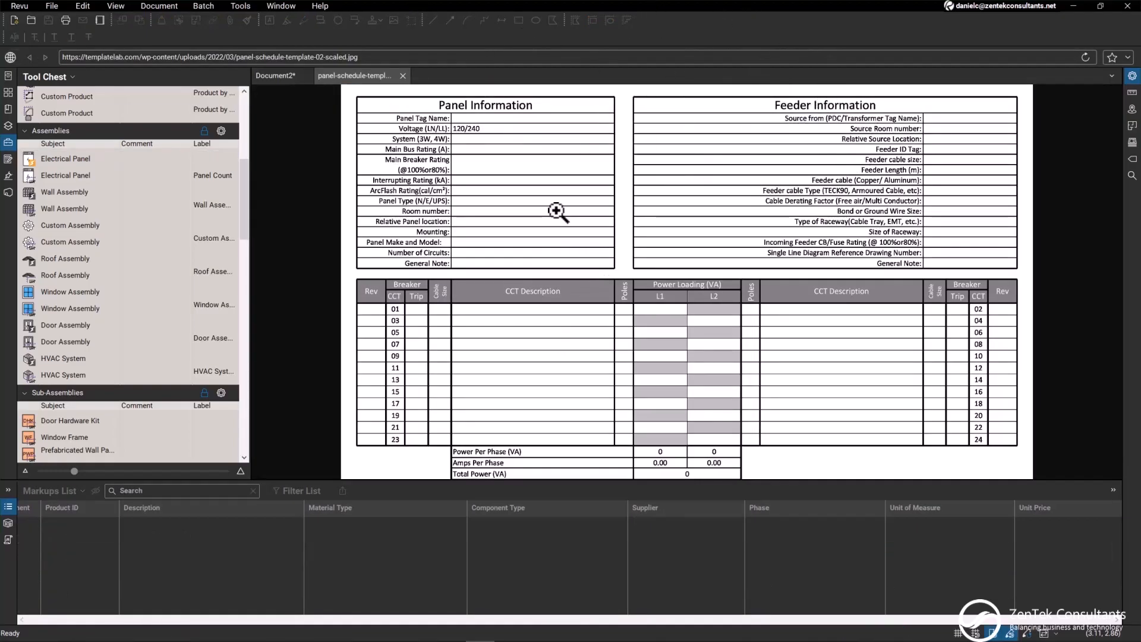
left_click(402, 75)
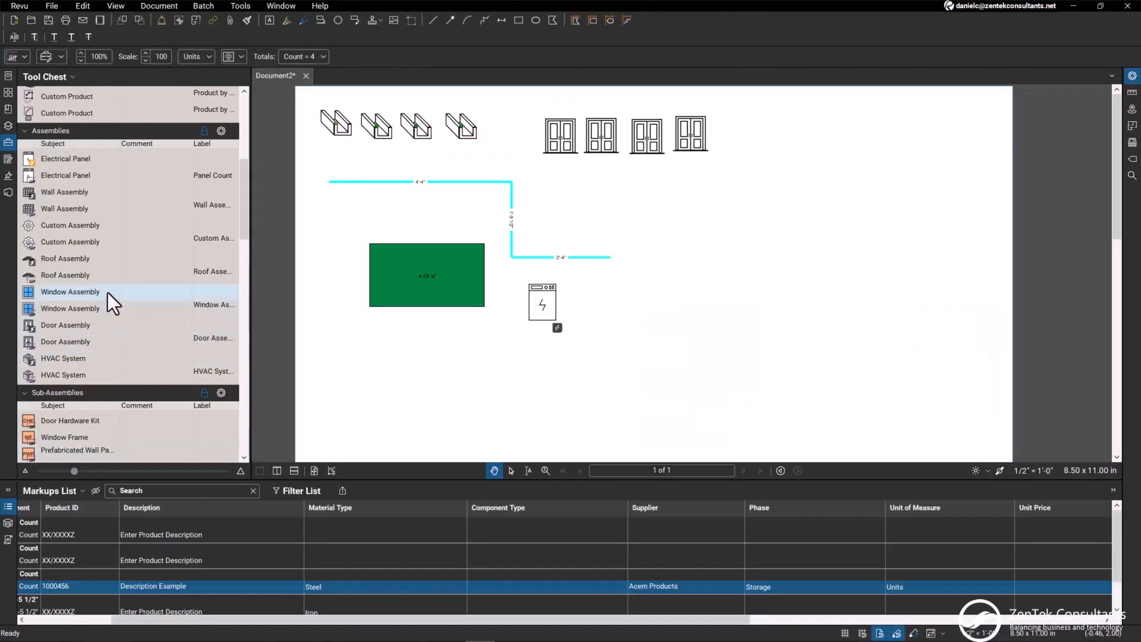
Place a single hyperlinked Wall Assembly symbol beside the Electrical Panel and view its linked wall detail image
left_click(66, 191)
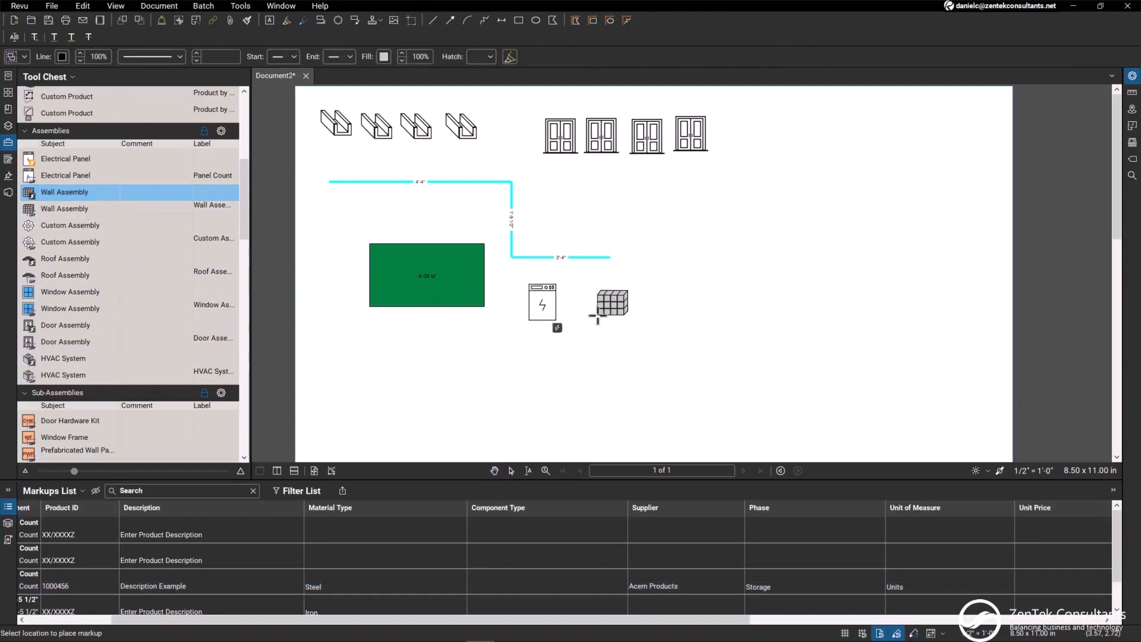
left_click(598, 319)
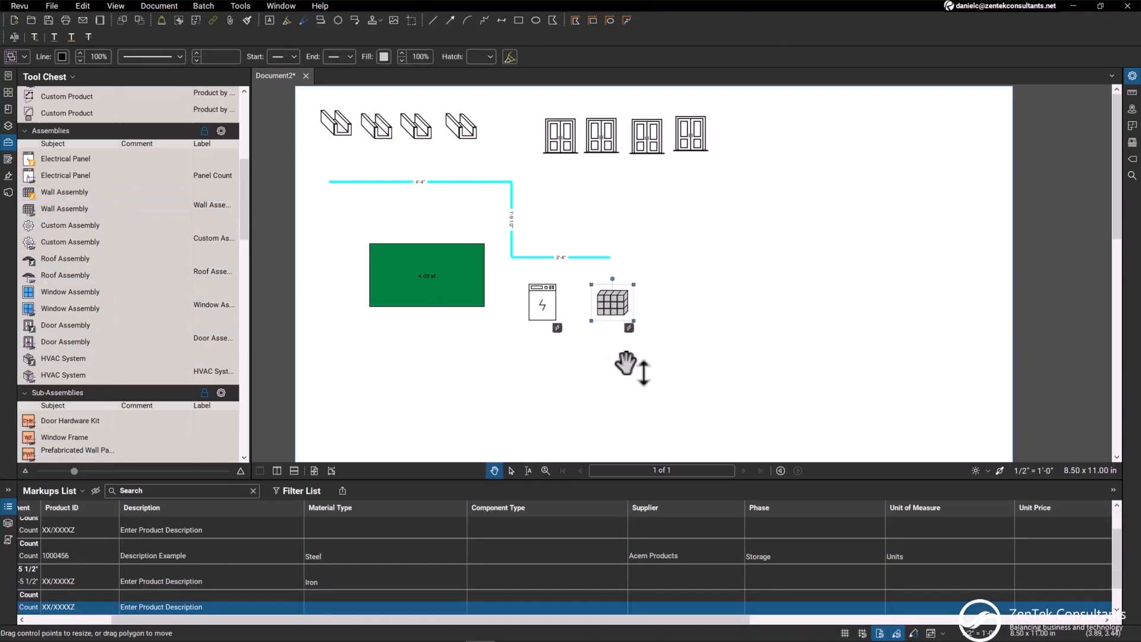
left_click(629, 328)
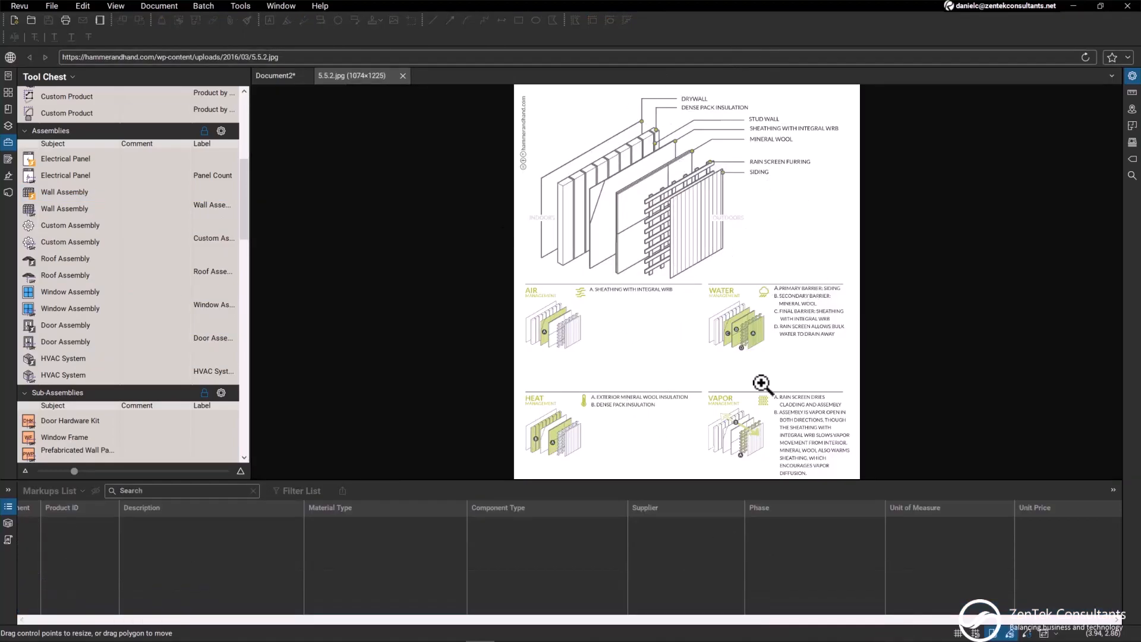
left_click(402, 76)
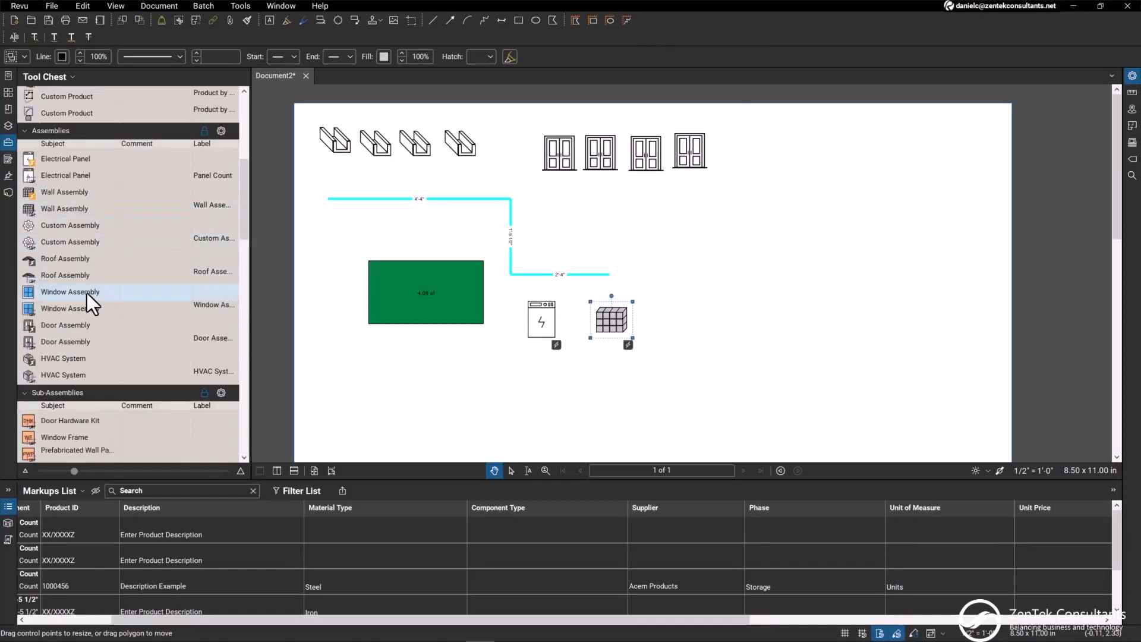
Examine the remaining tool sets, from Sub-Assemblies, Components and Hardware through Consumables and Packaging Materials to BOM Legends
scroll(87, 297, "down", 2)
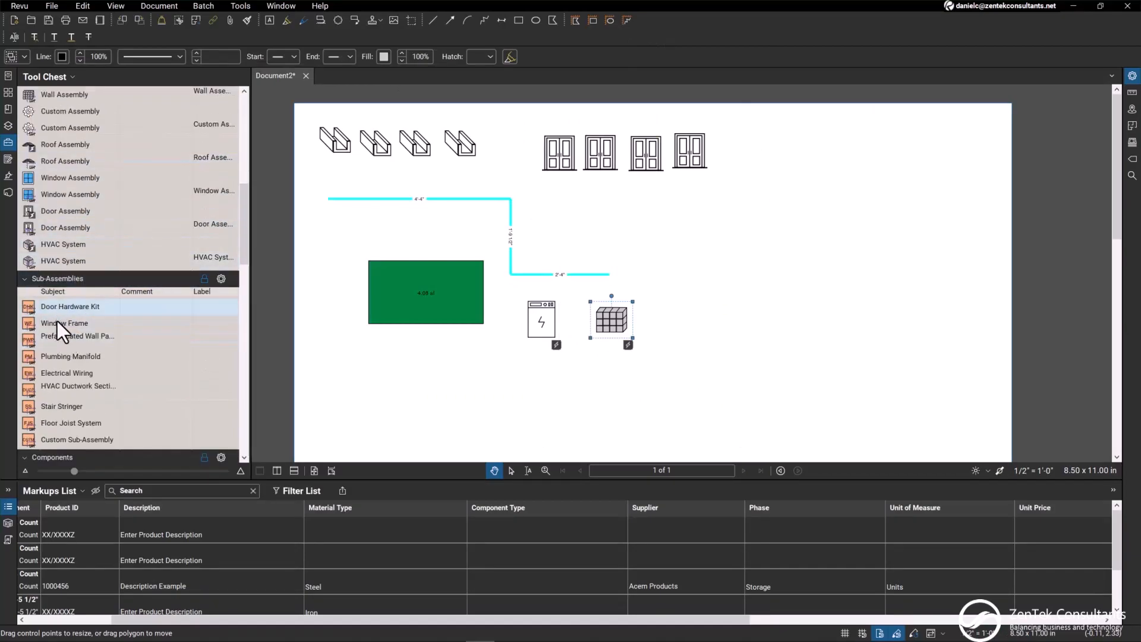
scroll(58, 313, "down", 4)
scroll(70, 341, "down", 2)
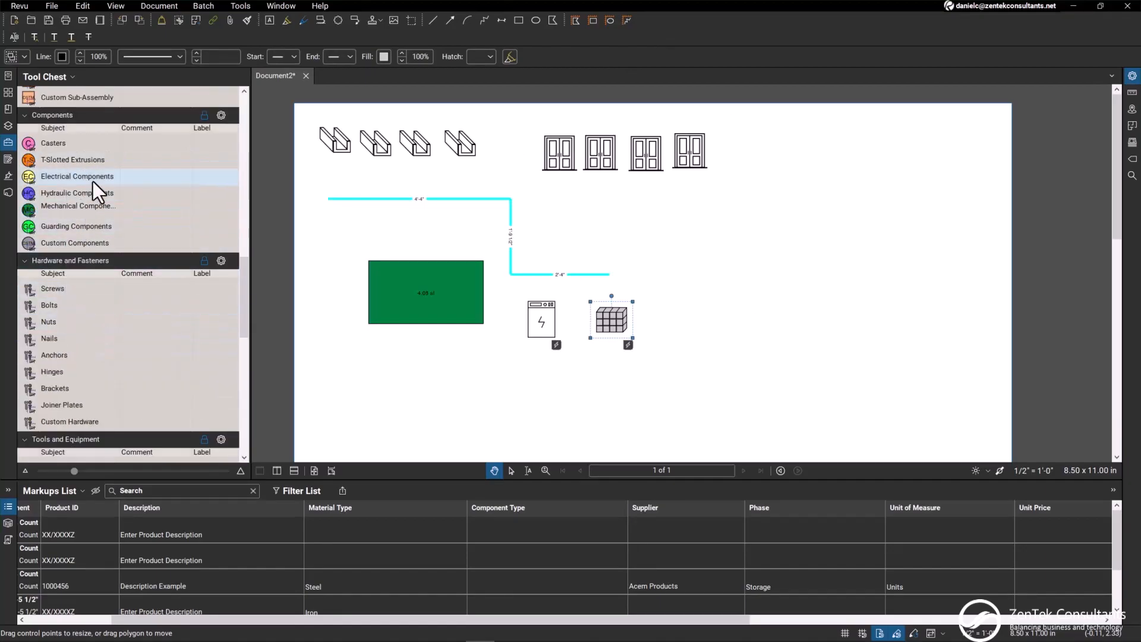
scroll(64, 327, "down", 2)
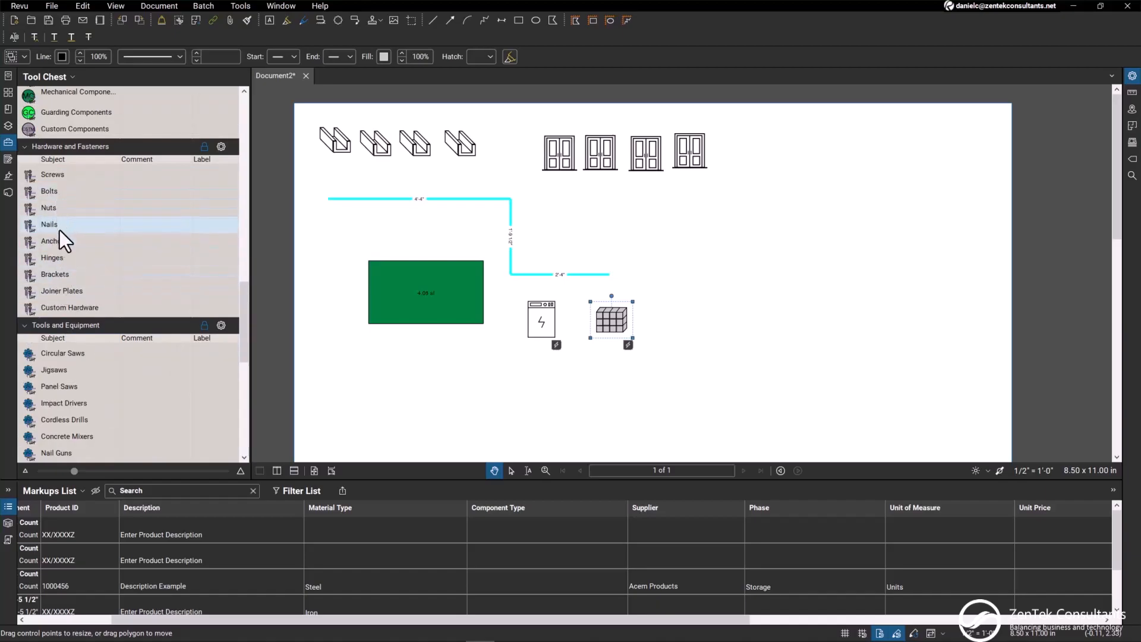
scroll(90, 270, "down", 2)
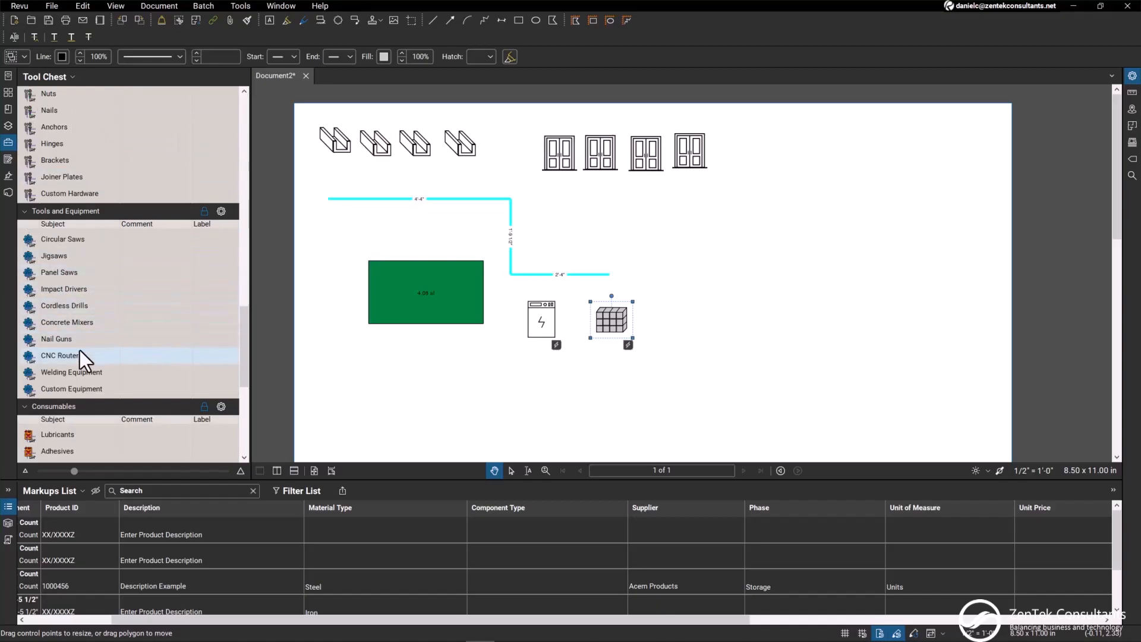
scroll(100, 345, "down", 2)
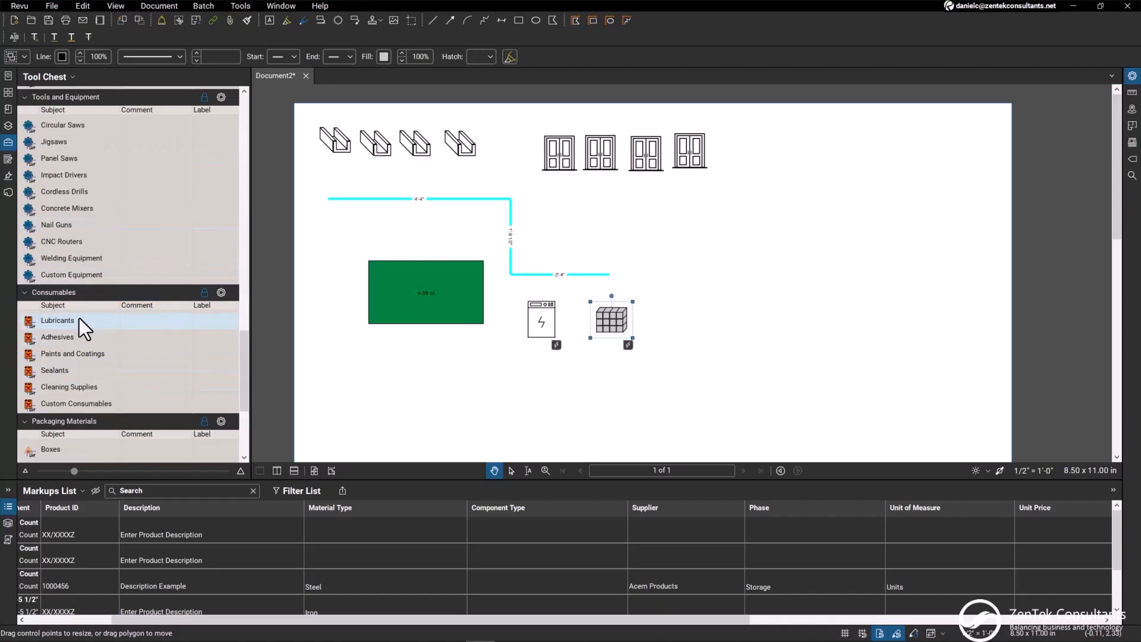
scroll(89, 312, "down", 2)
scroll(92, 365, "down", 2)
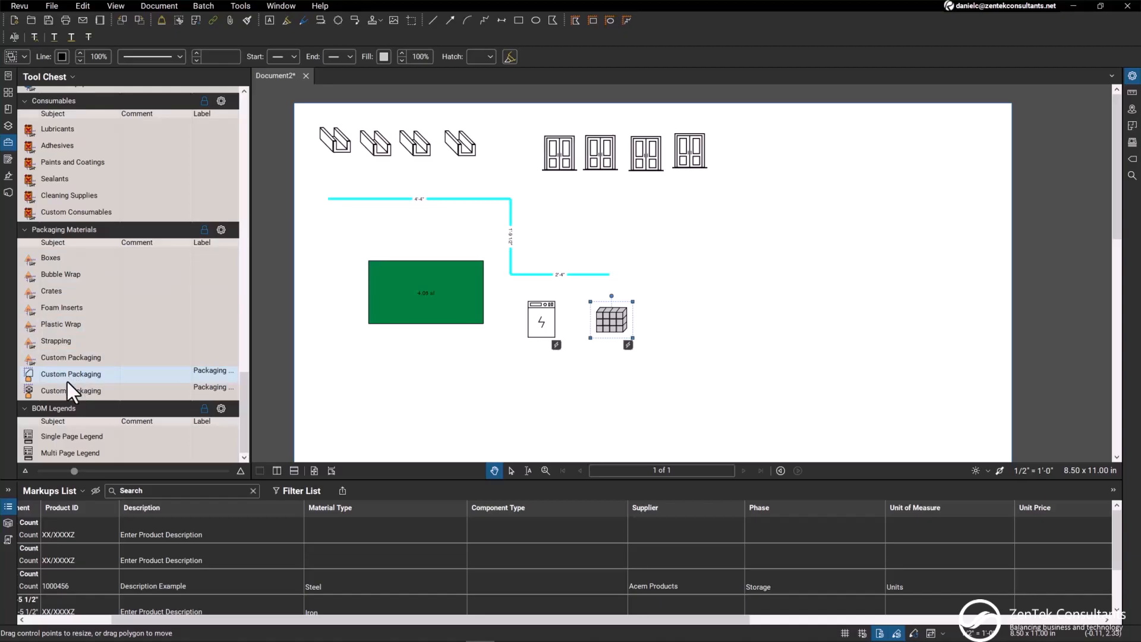
left_click(59, 395)
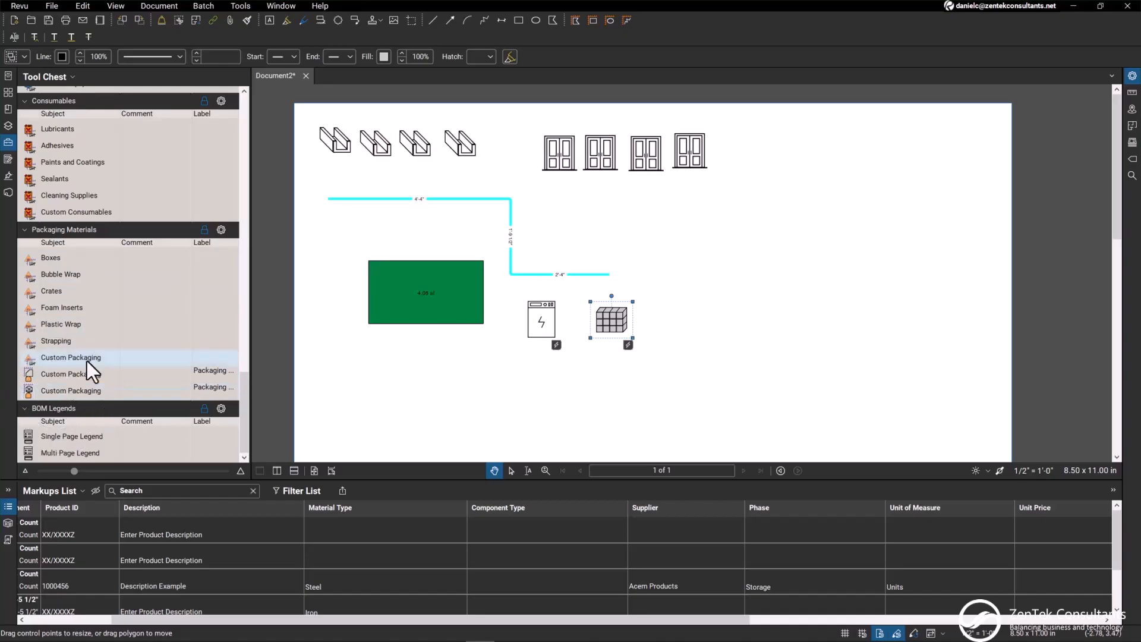
Place the Single Page Legend as a Bill of Materials table below the Electrical Panel and Wall Assembly symbols
scroll(618, 341, "down", 5)
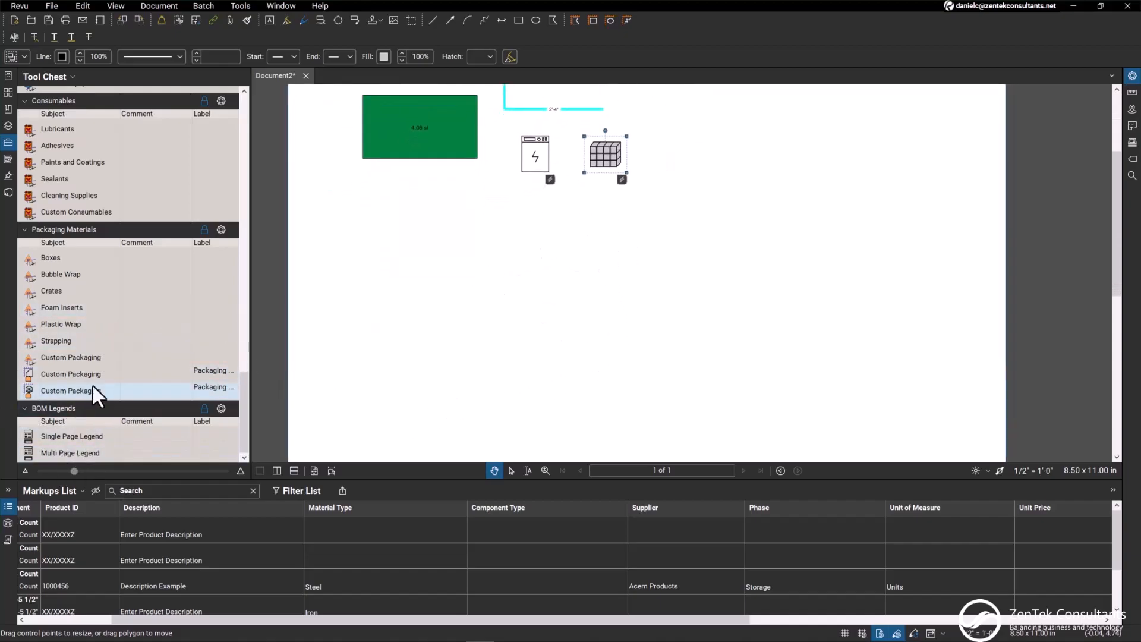
left_click(69, 441)
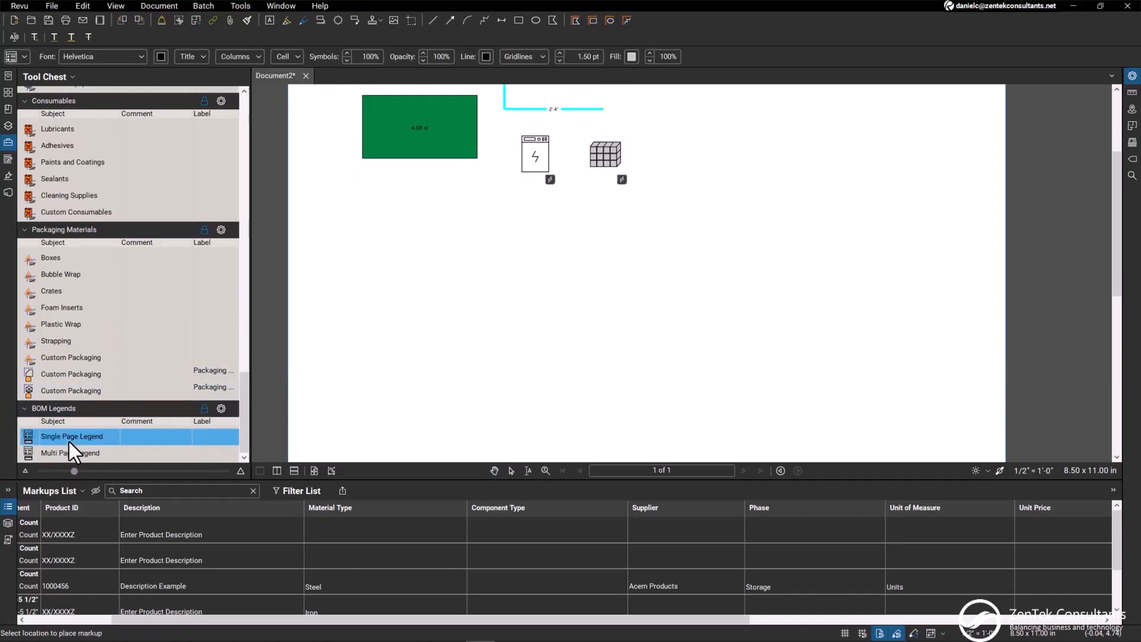
left_click(504, 327)
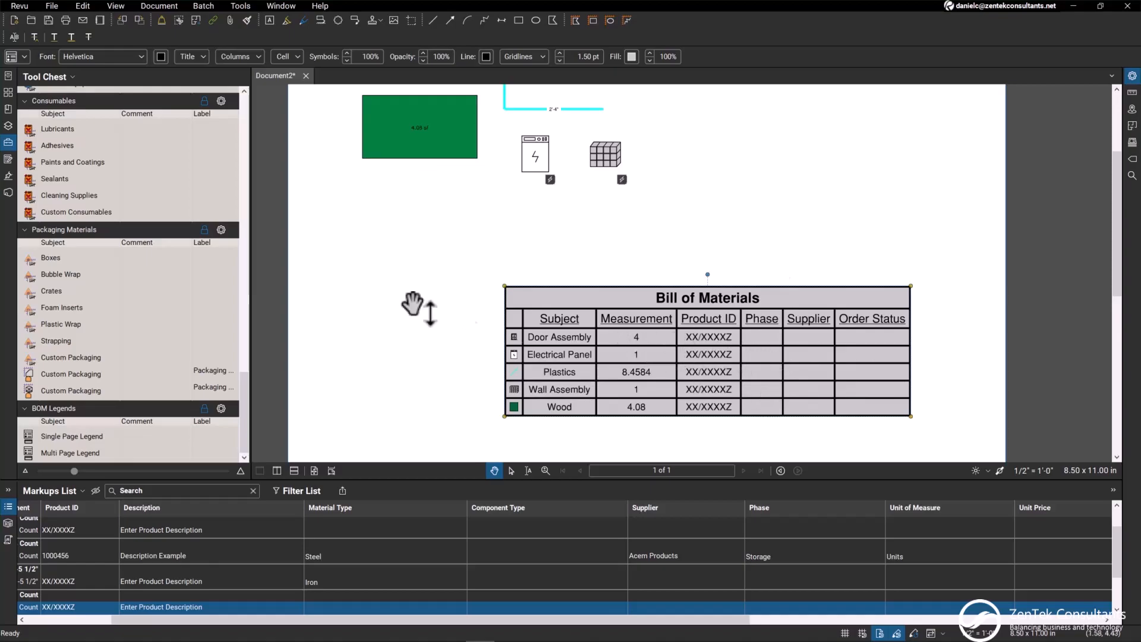
scroll(401, 300, "up", 3)
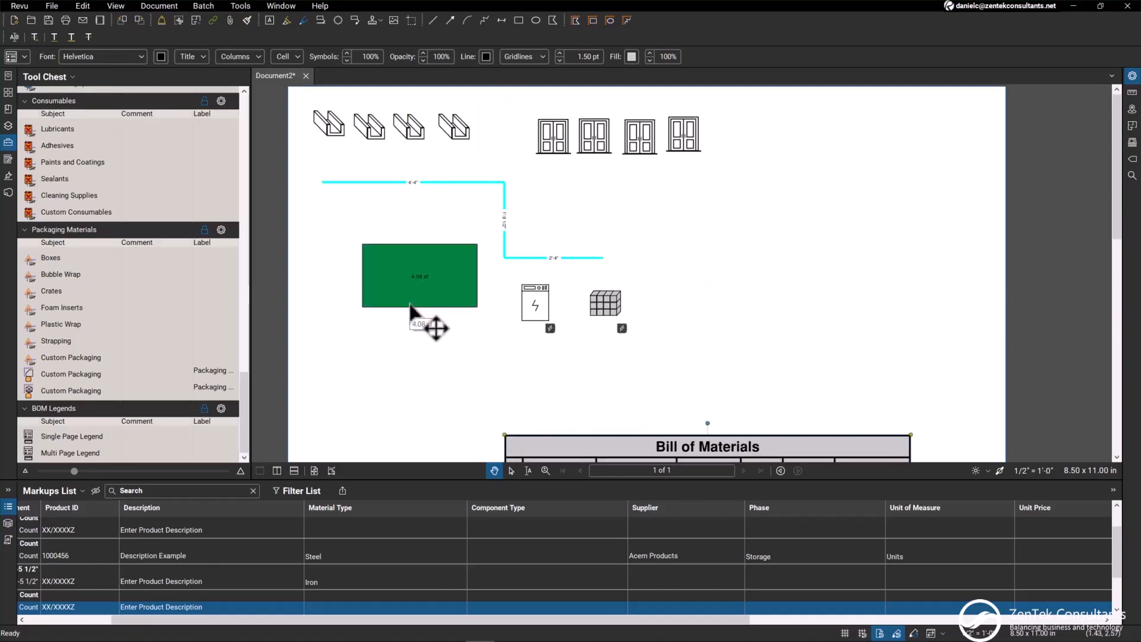